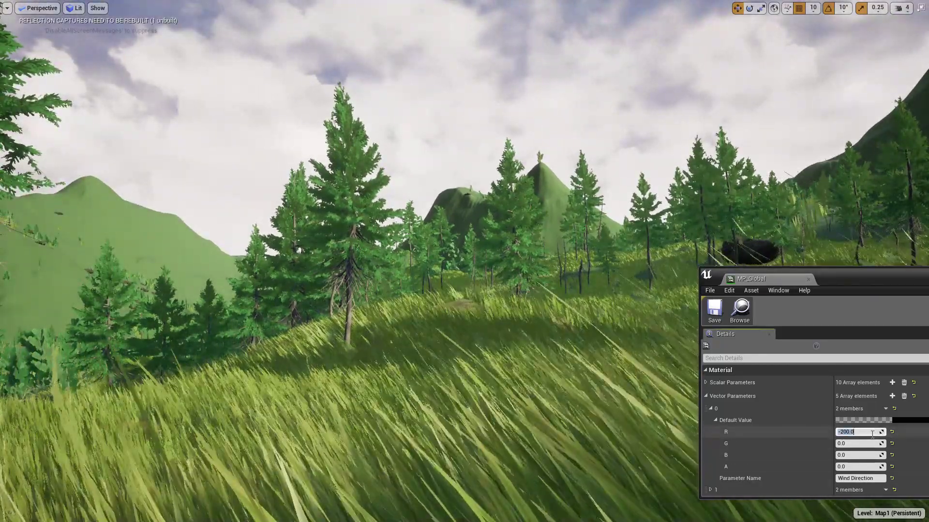
Step: Try red Wind Direction values 0, 200, 400 and -400 while flying through the forest
left_click(860, 432)
type("0")
key("Return")
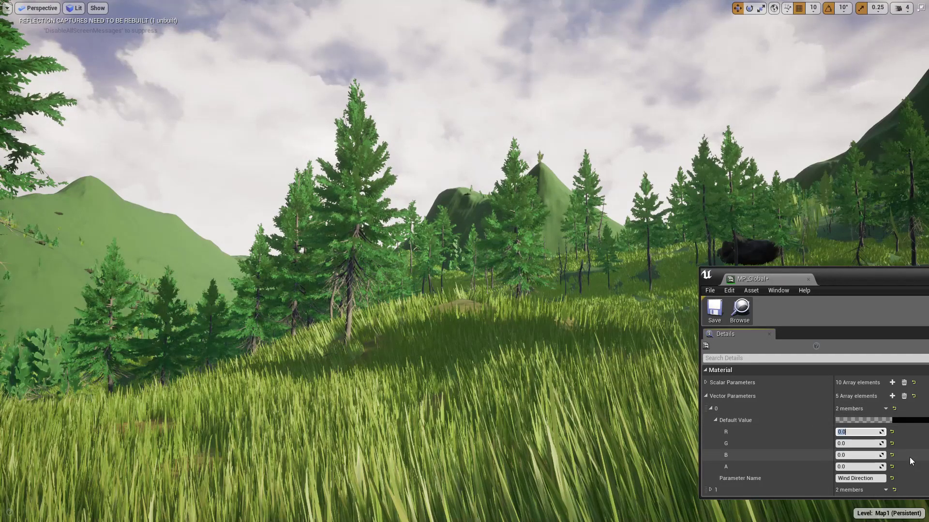
mouse_move(653, 436)
right_mouse_down()
mouse_move(696, 421)
mouse_move(653, 421)
right_mouse_up()
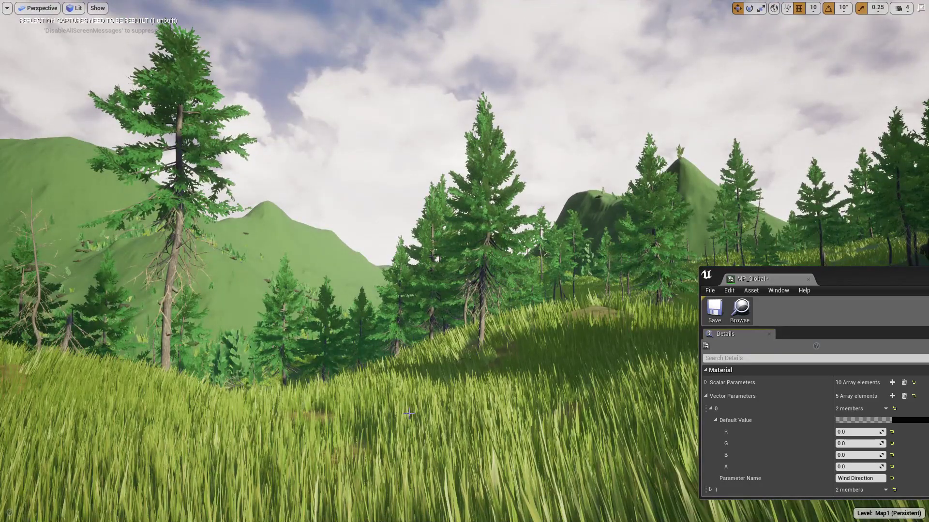
right_click_drag(410, 414, 468, 410)
left_click_drag(850, 433, 851, 434)
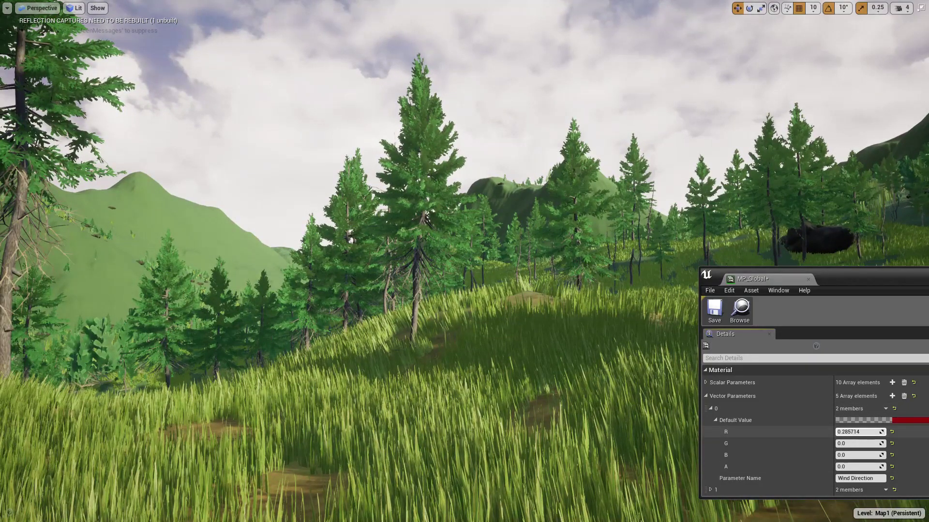
type("200")
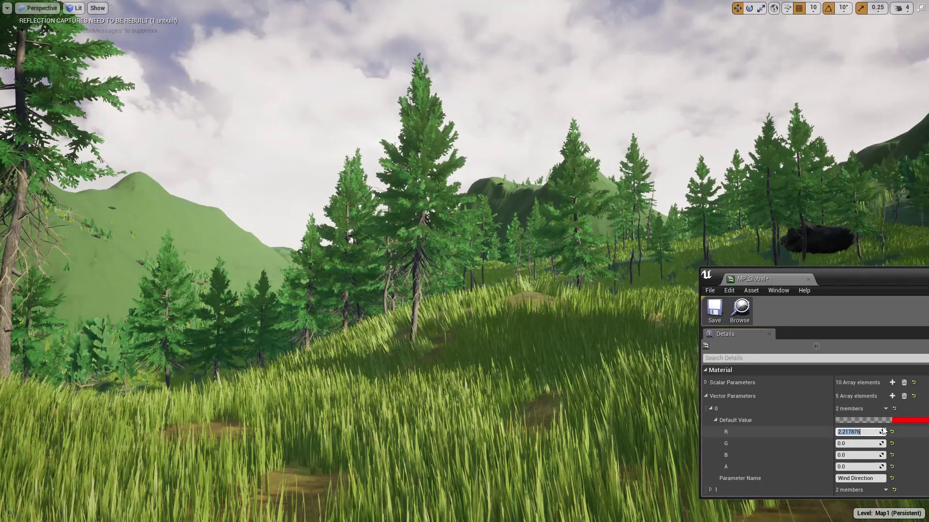
key("Return")
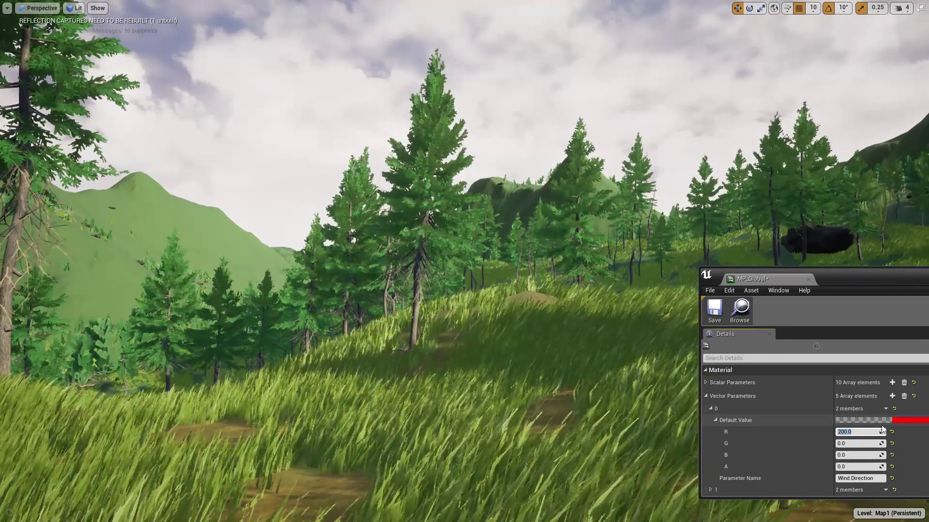
type("-400")
key("Return")
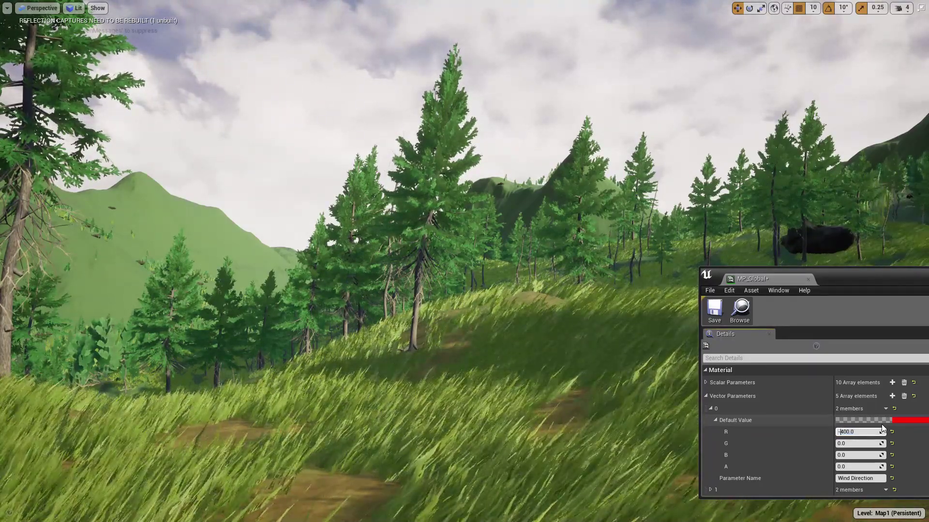
type("-")
key("Return")
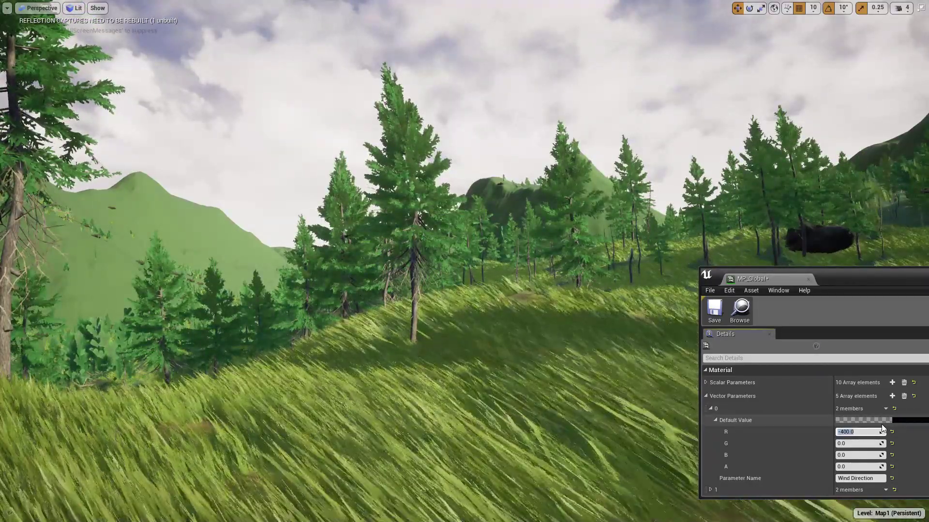
type("-1000")
Step: Try red values 1000, -1000 and 500, then set red to 0 and green to -500
key("Return")
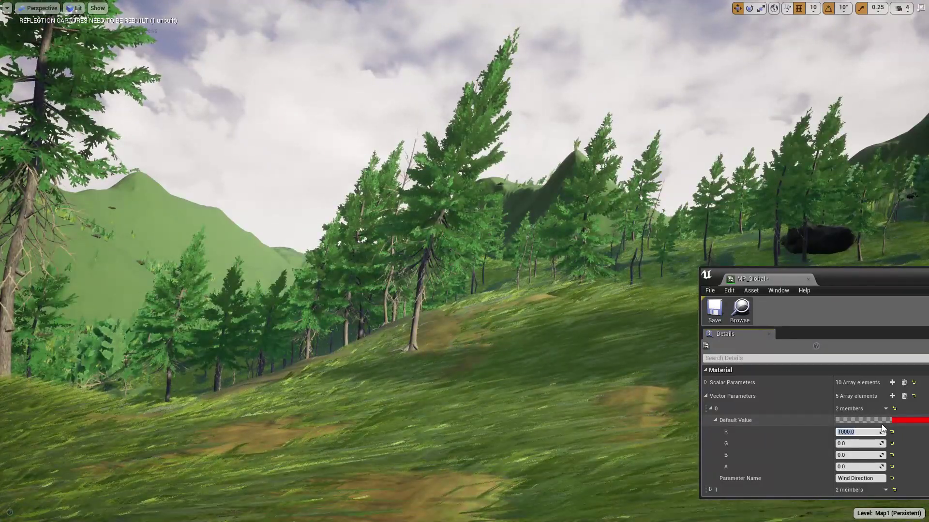
key("Return")
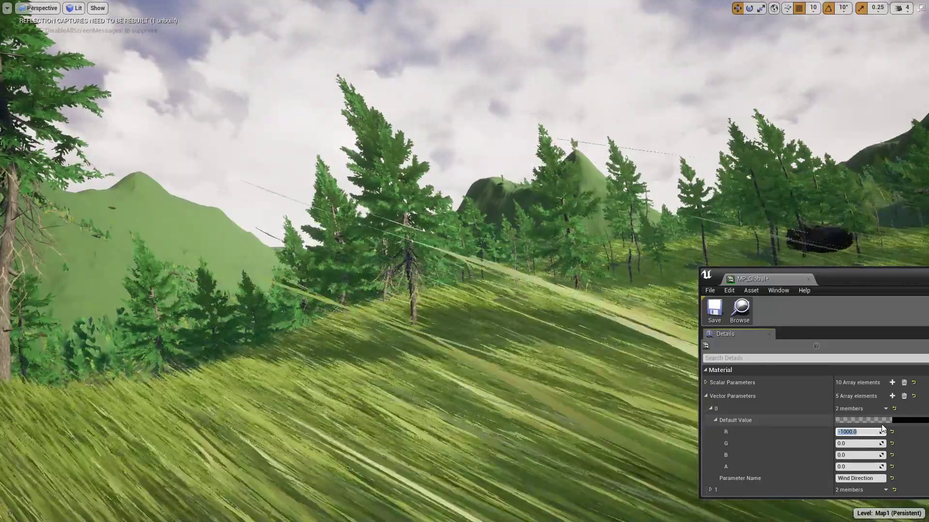
type("500")
key("Return")
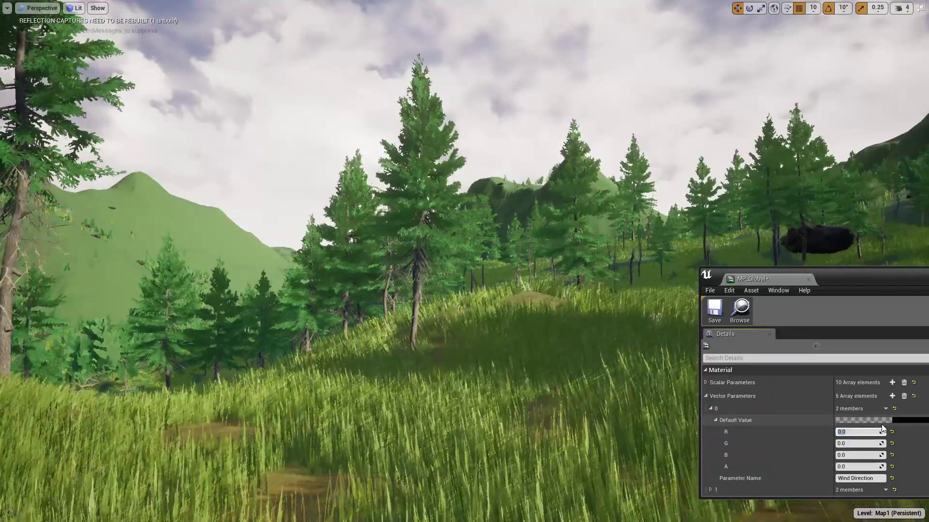
type("0")
key("Return")
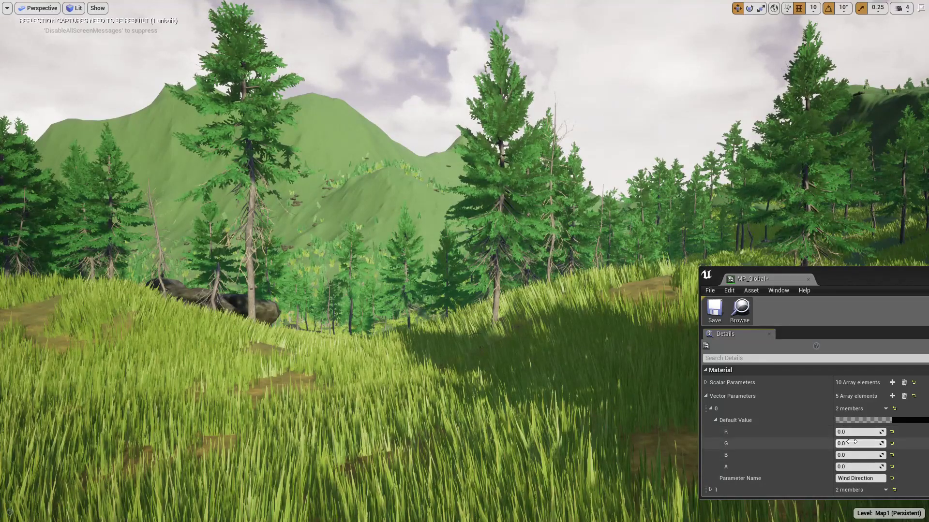
type("00")
key("Return")
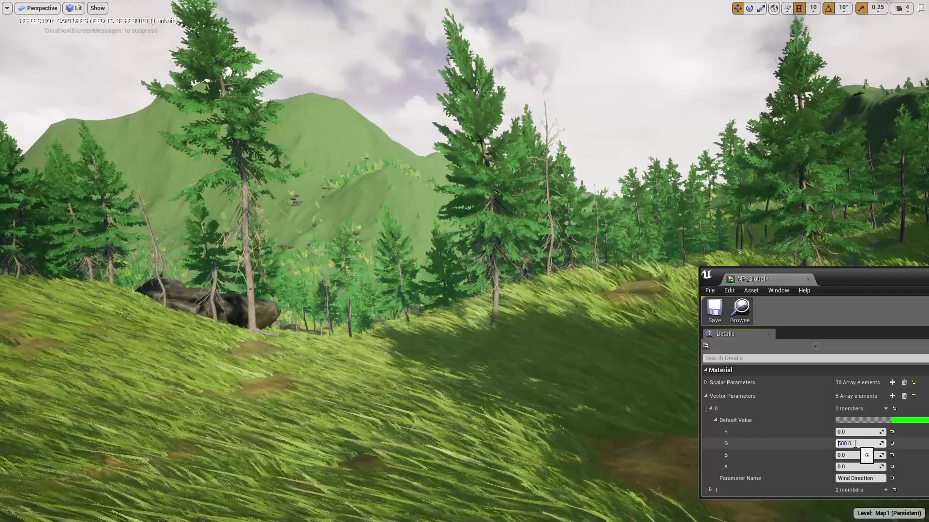
type("-500")
key("Return")
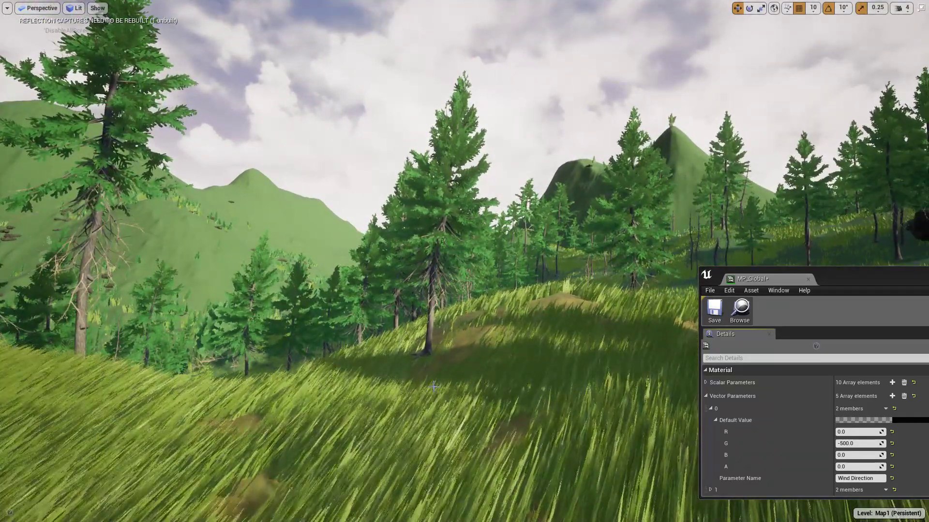
right_click_drag(382, 363, 421, 313)
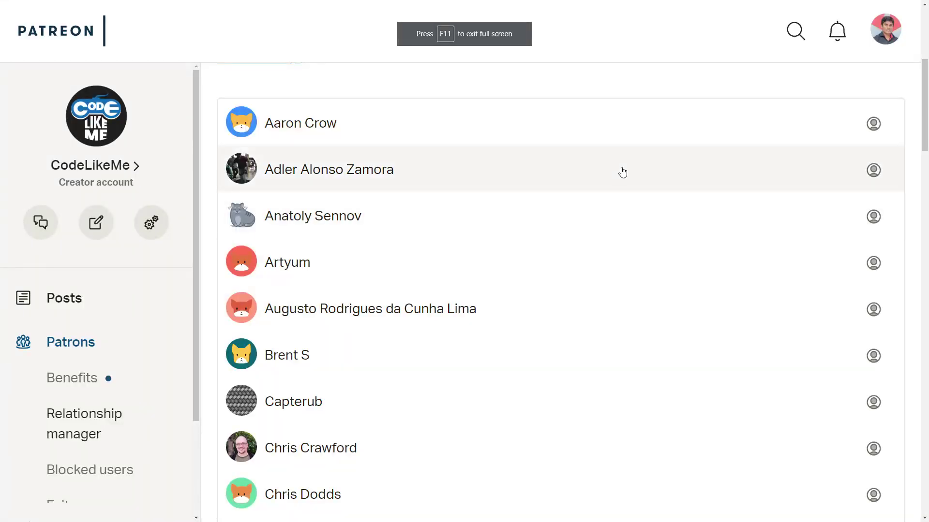
scroll(617, 171, "down", 1)
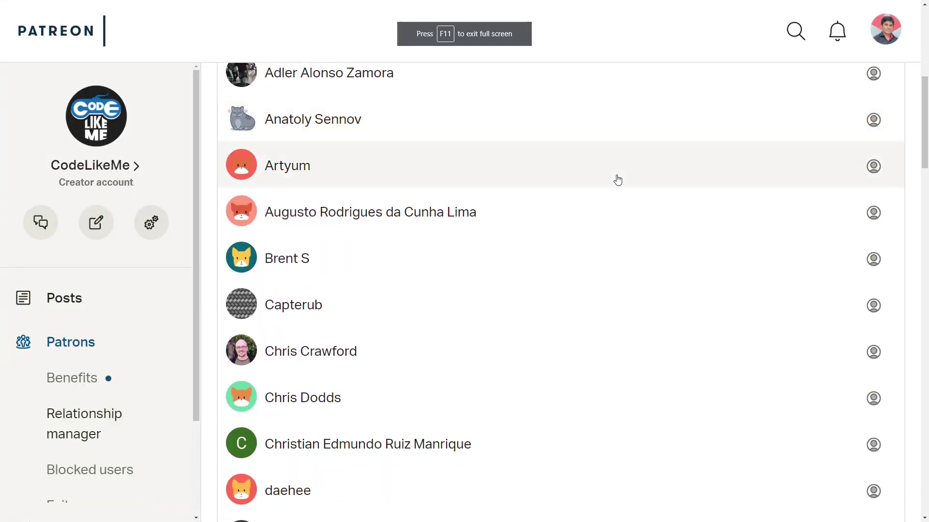
scroll(617, 171, "down", 2)
scroll(615, 178, "down", 3)
scroll(615, 180, "down", 3)
scroll(614, 181, "down", 2)
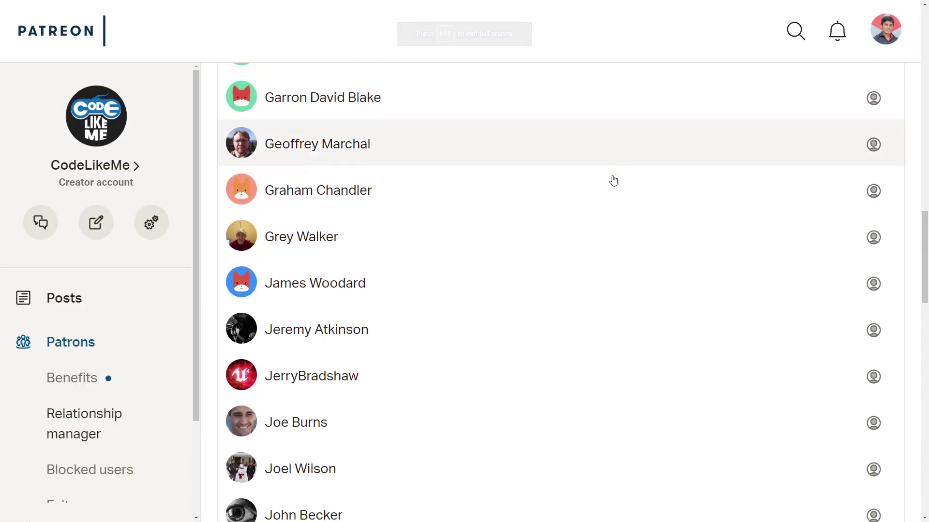
scroll(615, 181, "down", 2)
scroll(605, 189, "down", 4)
scroll(607, 189, "down", 2)
scroll(601, 193, "down", 3)
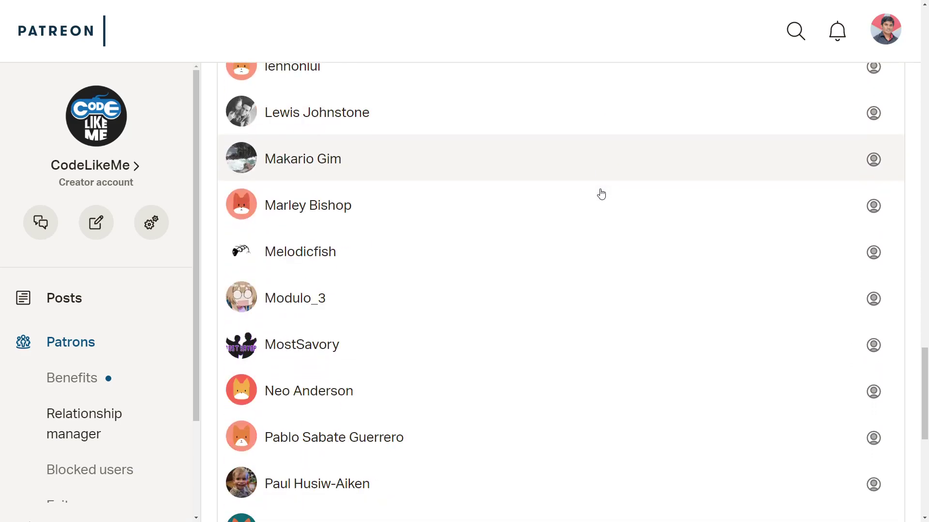
scroll(601, 194, "down", 3)
scroll(601, 194, "down", 2)
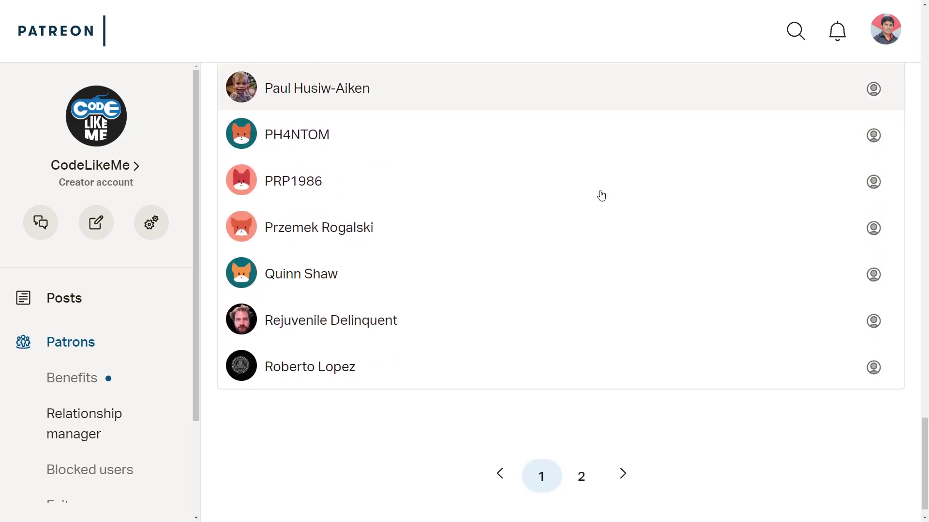
Step: Go to page 2 of the Patreon patrons list
left_click(580, 477)
scroll(520, 250, "down", 1)
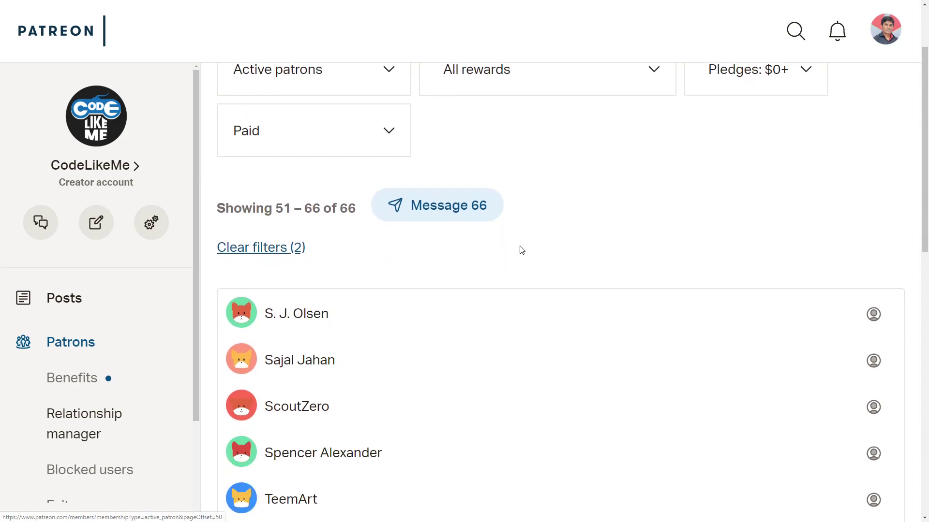
scroll(519, 250, "down", 3)
scroll(520, 249, "down", 2)
scroll(519, 249, "down", 2)
scroll(520, 250, "down", 2)
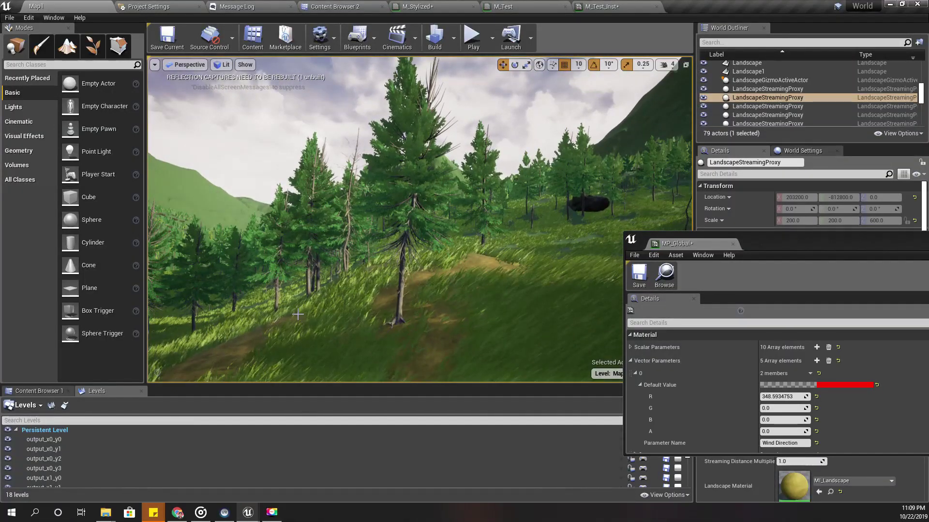
Step: Enter immersive viewport, nudge the red wind value up, and delete the tall pole
key("F11")
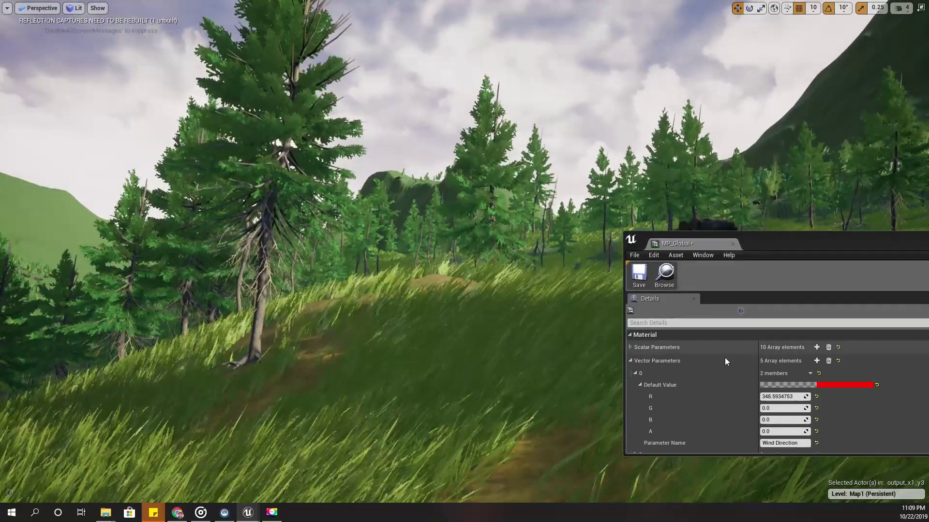
mouse_move(780, 396)
left_mouse_down()
mouse_move(813, 397)
mouse_move(755, 396)
mouse_move(787, 398)
left_mouse_up()
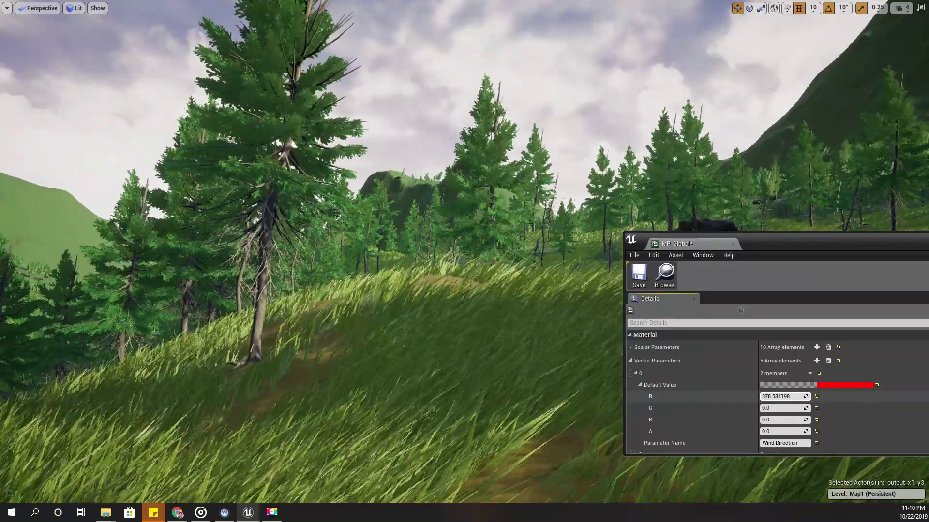
mouse_move(435, 291)
right_mouse_down()
mouse_move(436, 217)
mouse_move(377, 276)
right_mouse_up()
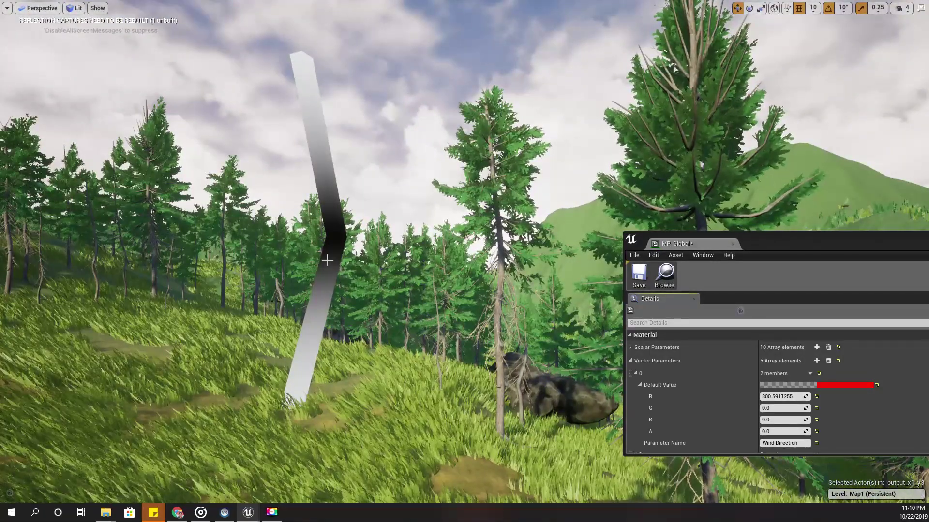
left_click(335, 262)
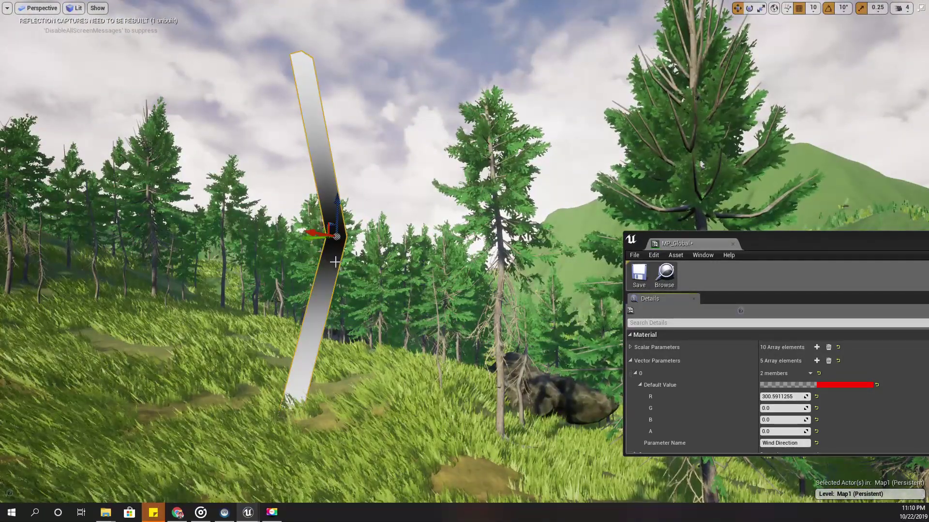
key("Delete")
right_click_drag(335, 261, 378, 247)
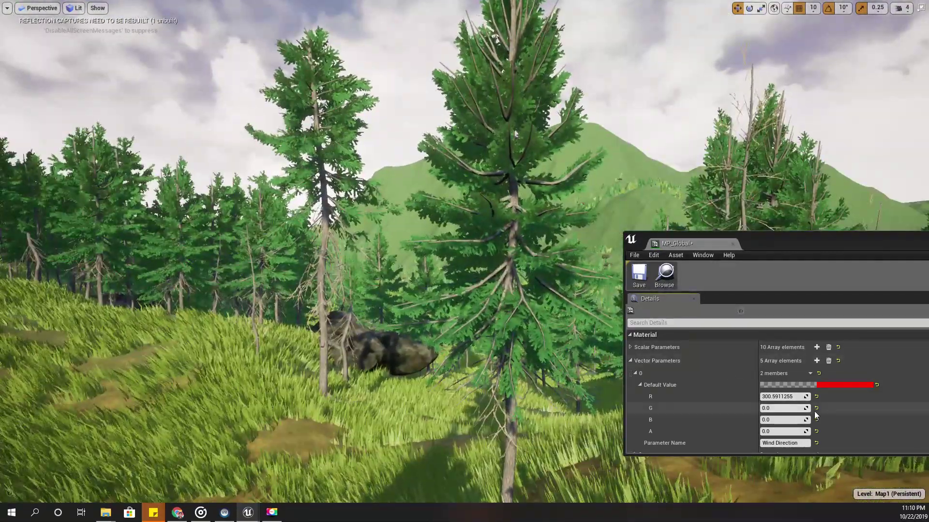
Step: Raise red wind to about 1053, reset it, set 600, then exit immersive mode
left_click_drag(787, 398, 857, 398)
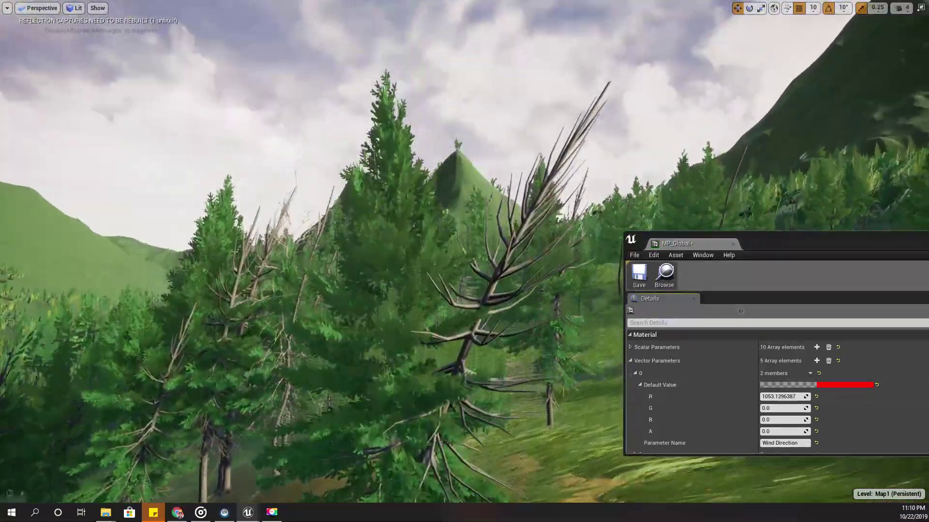
mouse_move(464, 262)
right_mouse_down()
mouse_move(435, 261)
mouse_move(465, 218)
right_mouse_up()
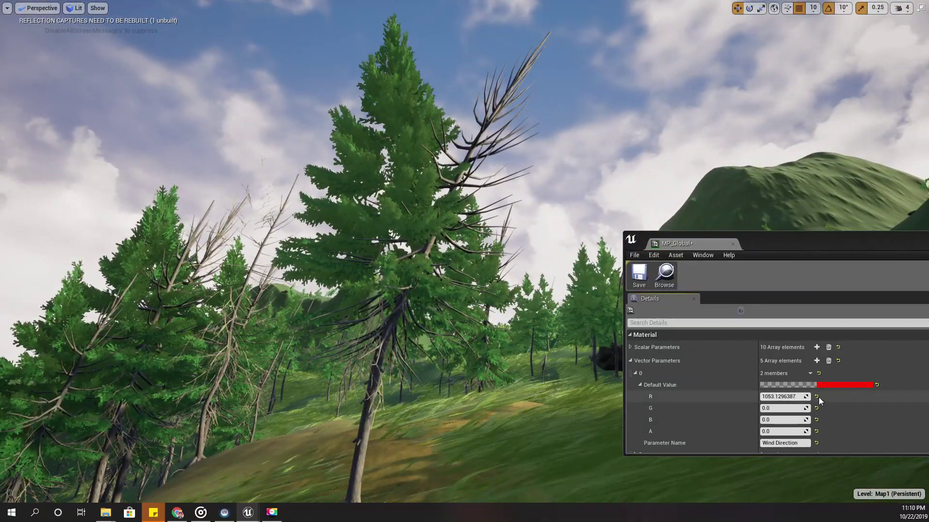
left_click(817, 396)
type("8")
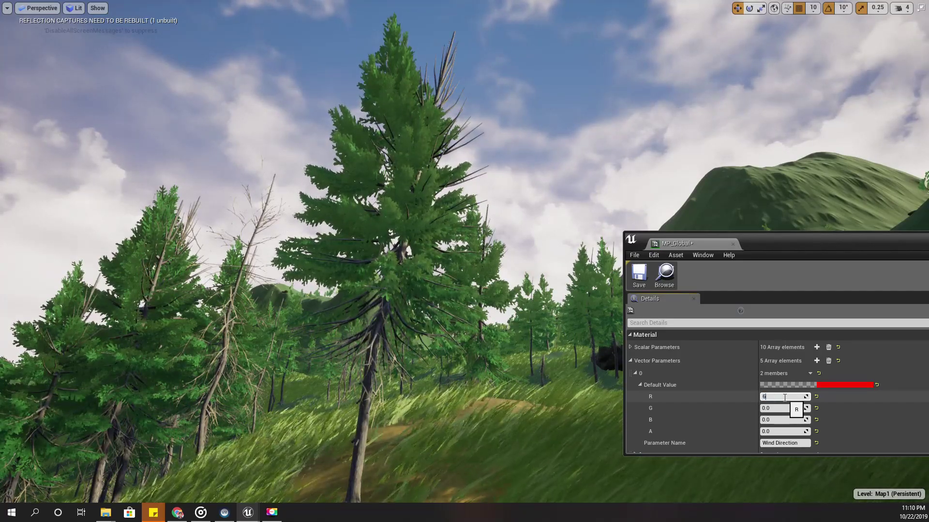
type("00")
key("Return")
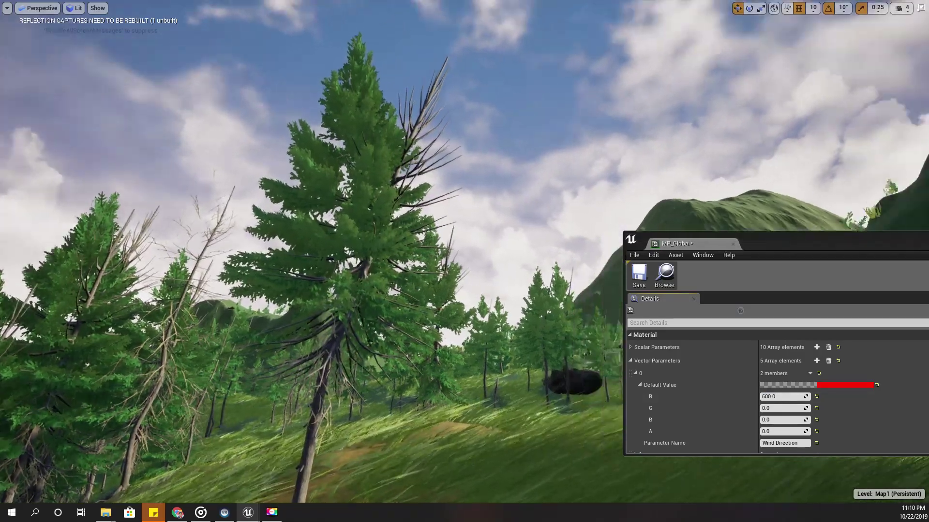
right_click_drag(464, 290, 406, 275)
right_click_drag(369, 247, 337, 247)
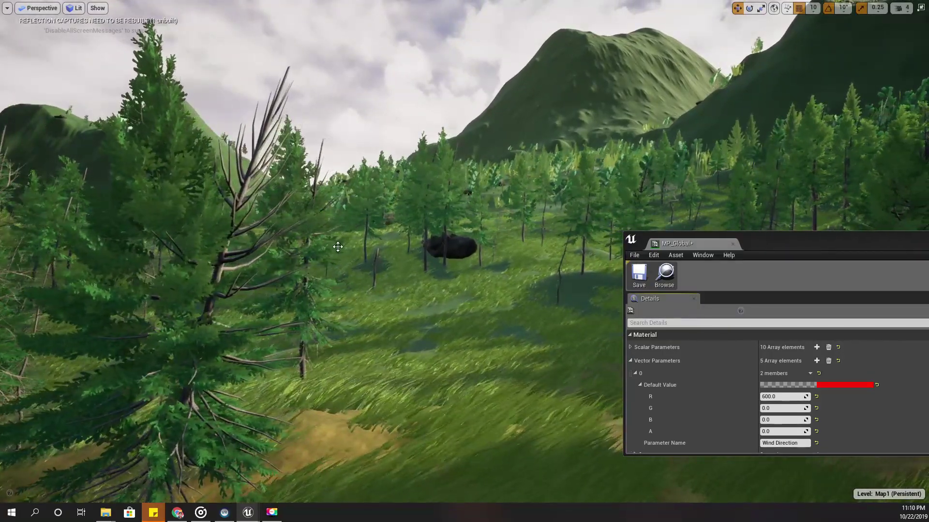
key("F11")
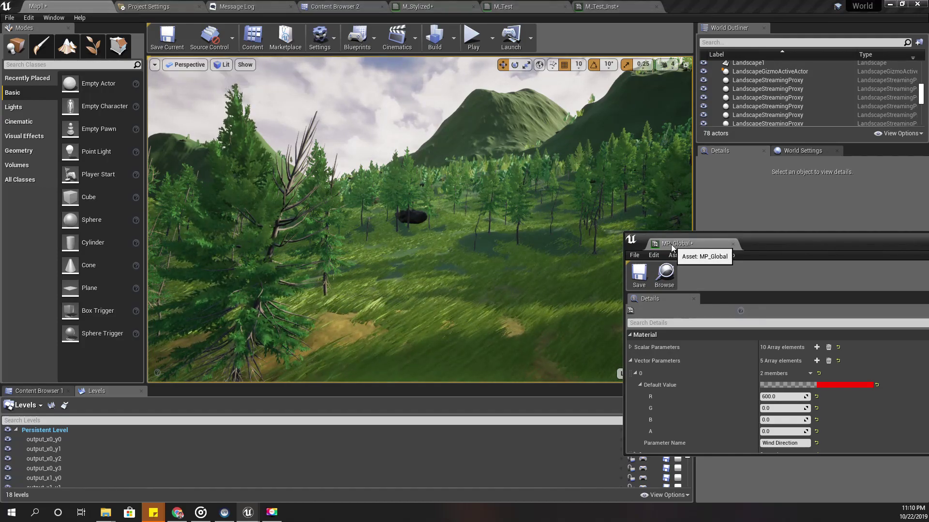
Step: Dock the MP_Global editor as a tab and bring M_Stylized's wind node chain into view
left_click_drag(675, 244, 697, 6)
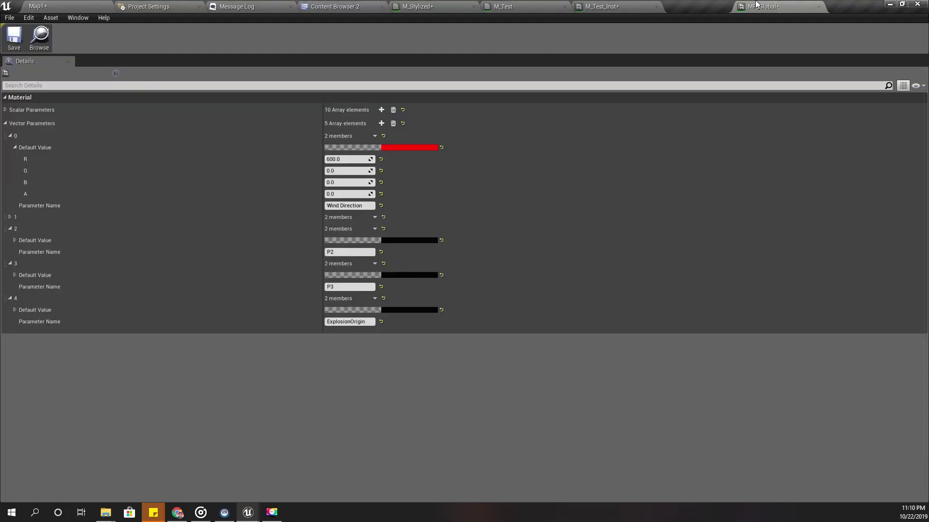
left_click(422, 7)
left_click(342, 280)
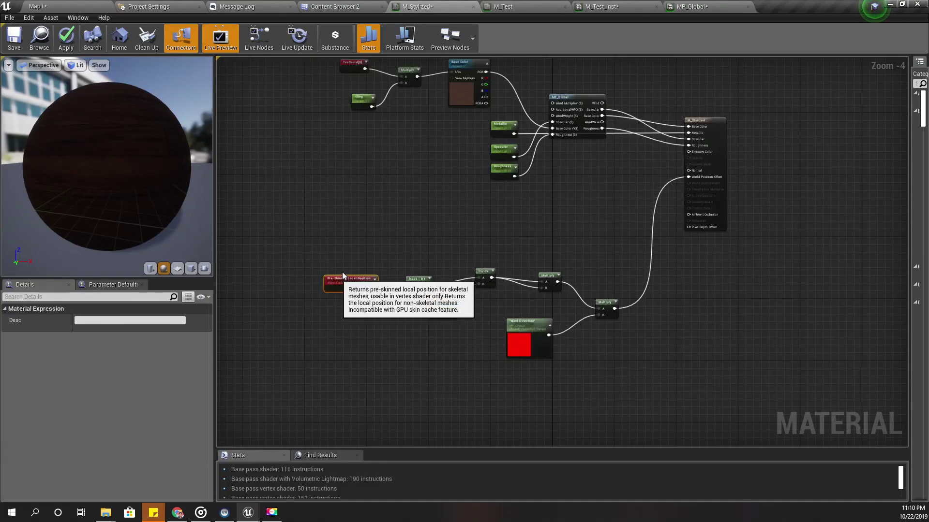
scroll(411, 309, "up", 3)
right_click_drag(422, 281, 370, 280)
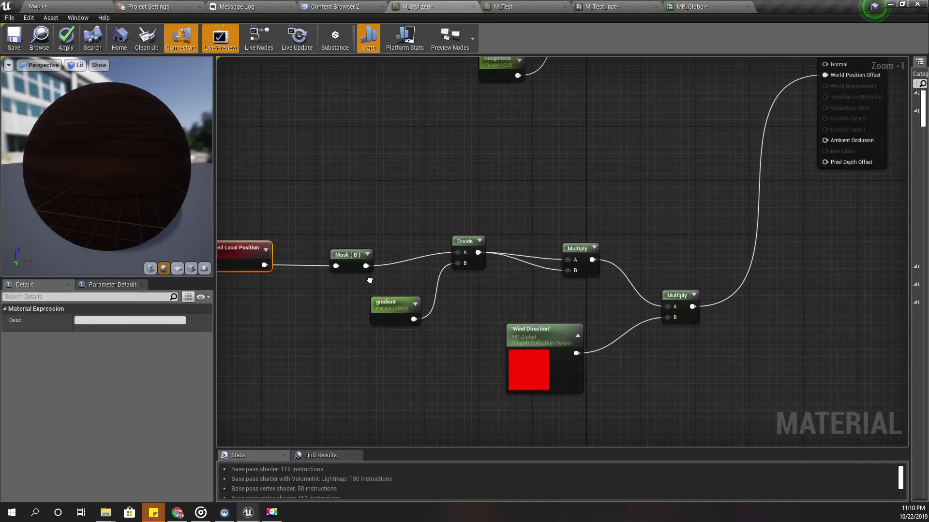
Step: Align both Multiply nodes and the Wind Direction node into a tidy row
left_click_drag(579, 248, 543, 241)
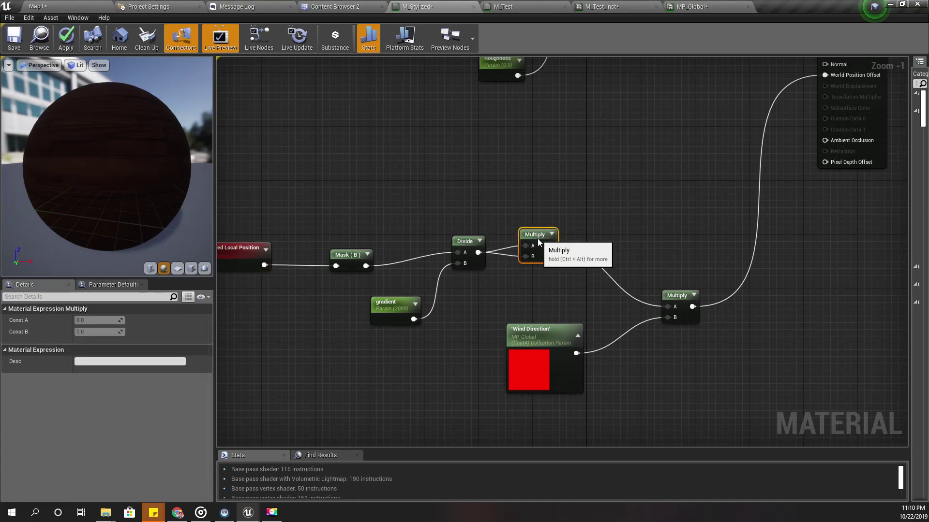
left_click_drag(684, 302, 618, 254)
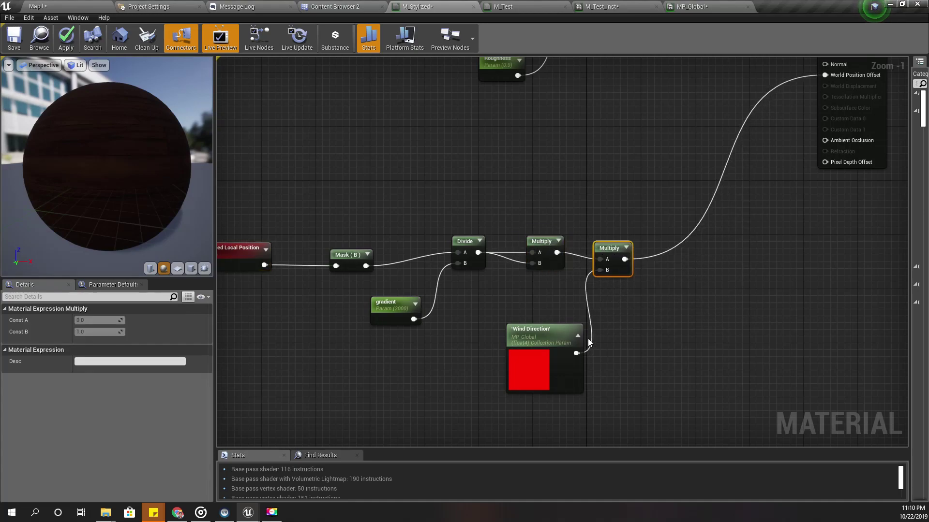
left_click_drag(546, 343, 527, 309)
scroll(465, 341, "down", 1)
scroll(455, 351, "down", 2)
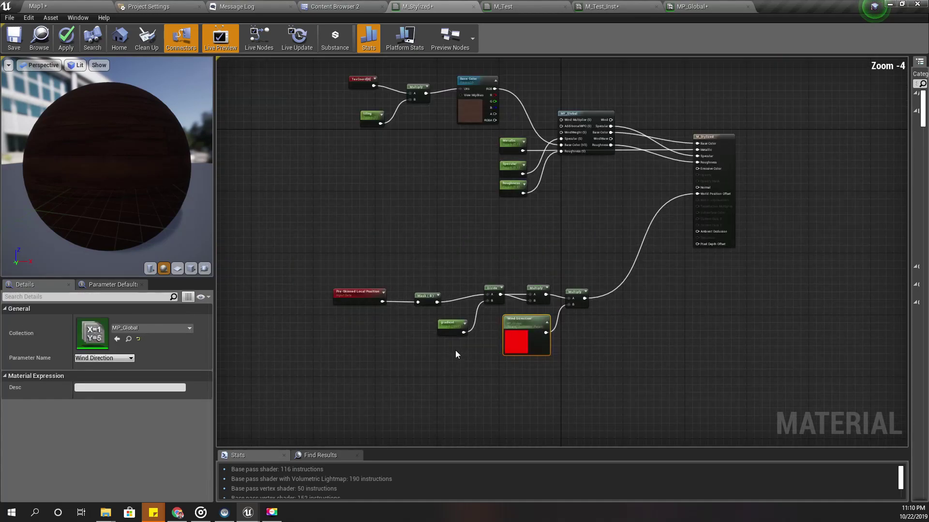
scroll(455, 351, "up", 1)
left_click_drag(401, 248, 636, 373)
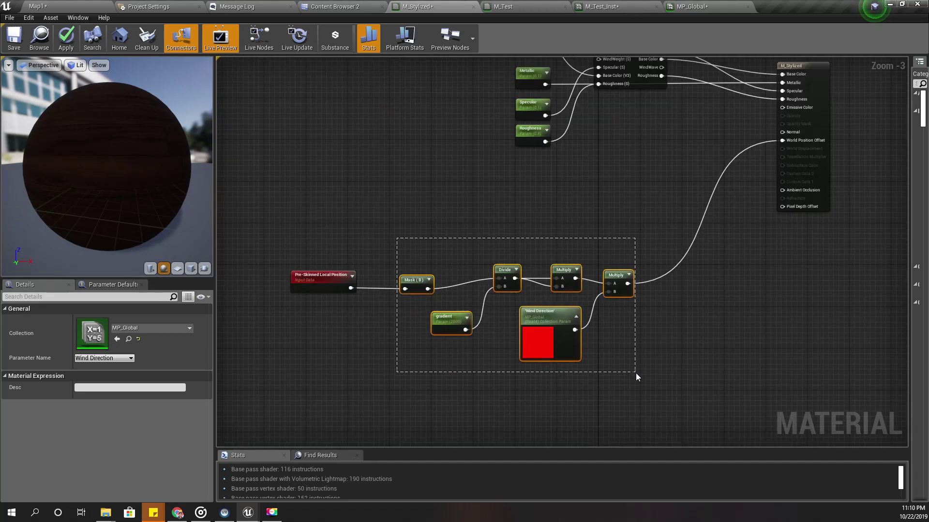
right_click(562, 270)
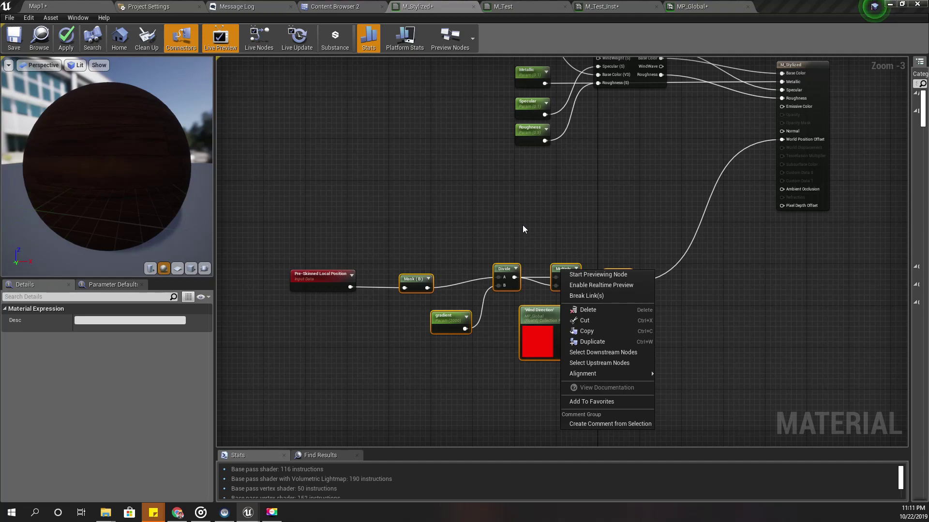
left_click(459, 212)
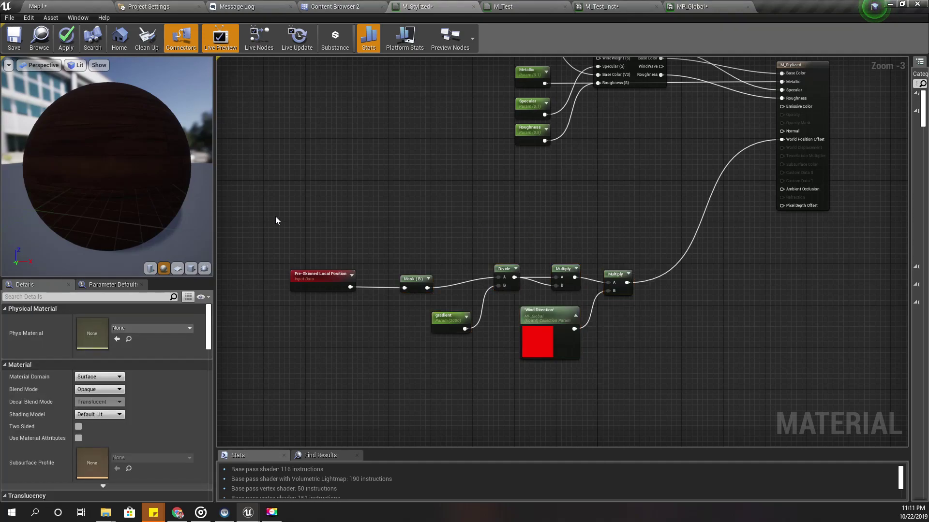
Step: Wrap the six selected wind nodes in a comment titled 'Wind Bending'
left_click_drag(275, 221, 641, 377)
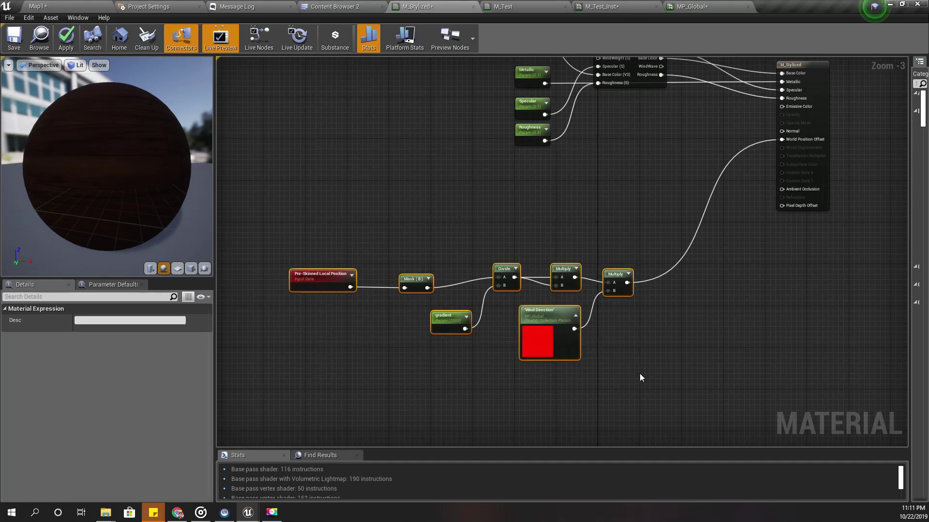
key("c")
type("Wind Bending")
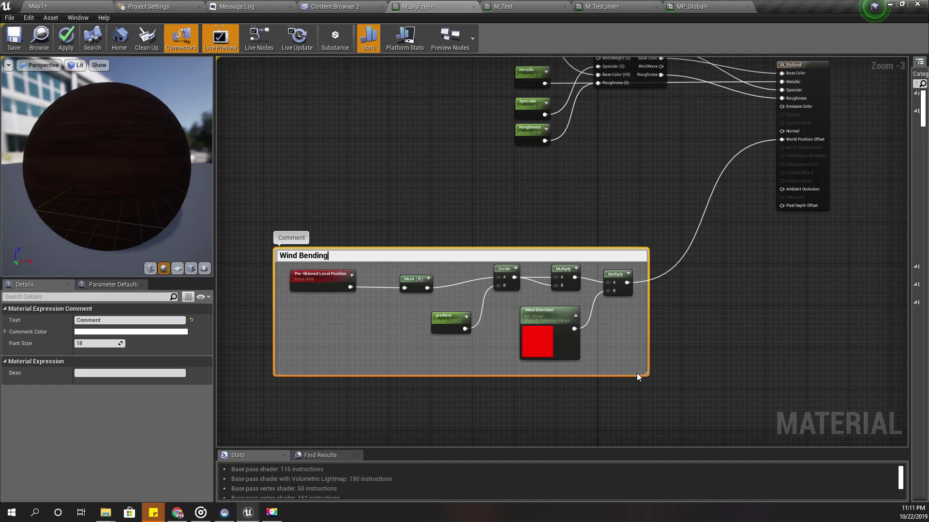
key("Return")
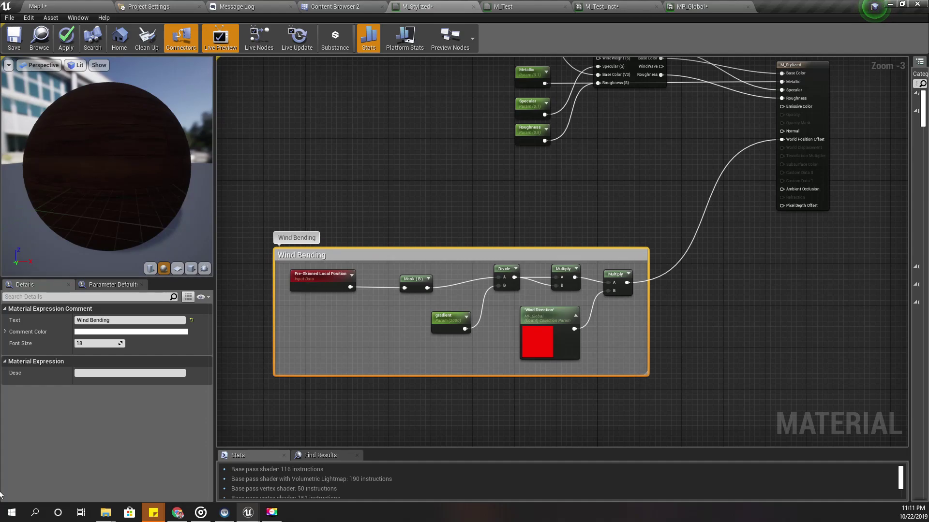
left_click_drag(283, 263, 643, 370)
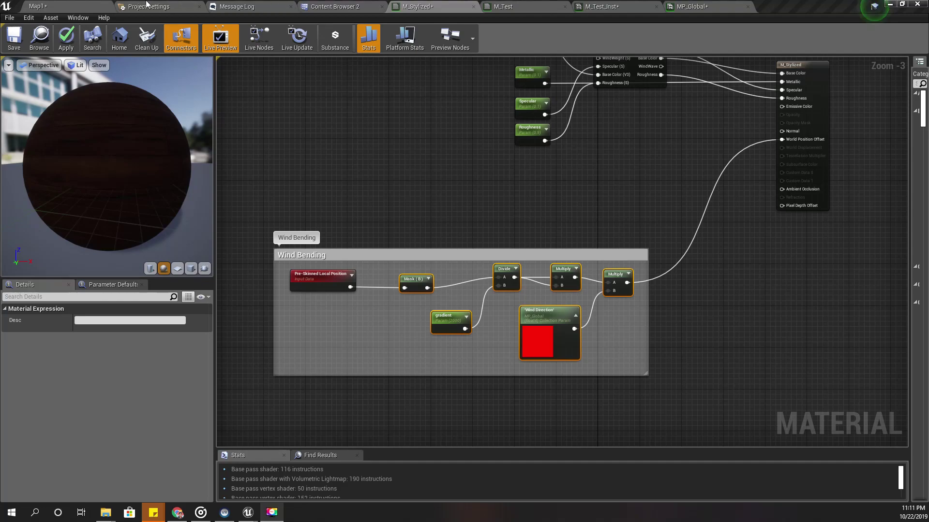
Step: In Map1's Foliage mode, open the pine mesh and its M_PineAtlas_Inst leaf material
left_click(62, 6)
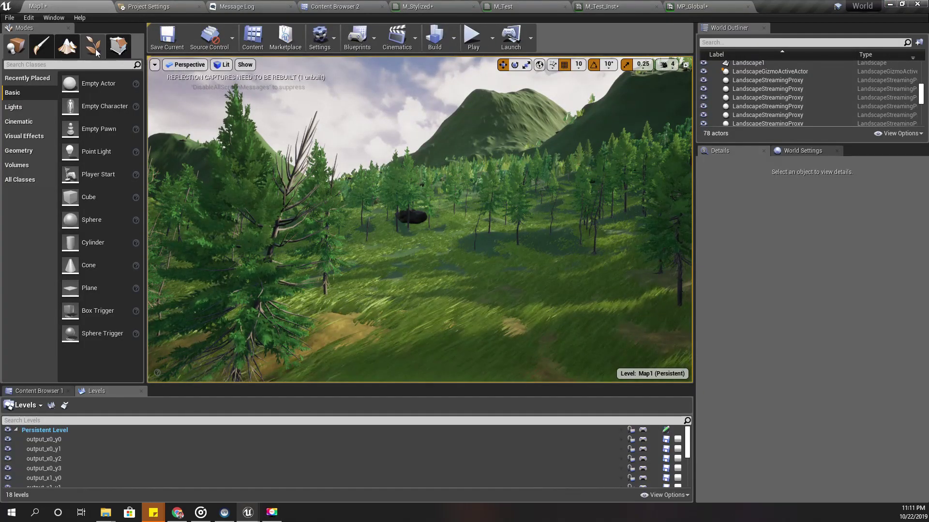
left_click(95, 50)
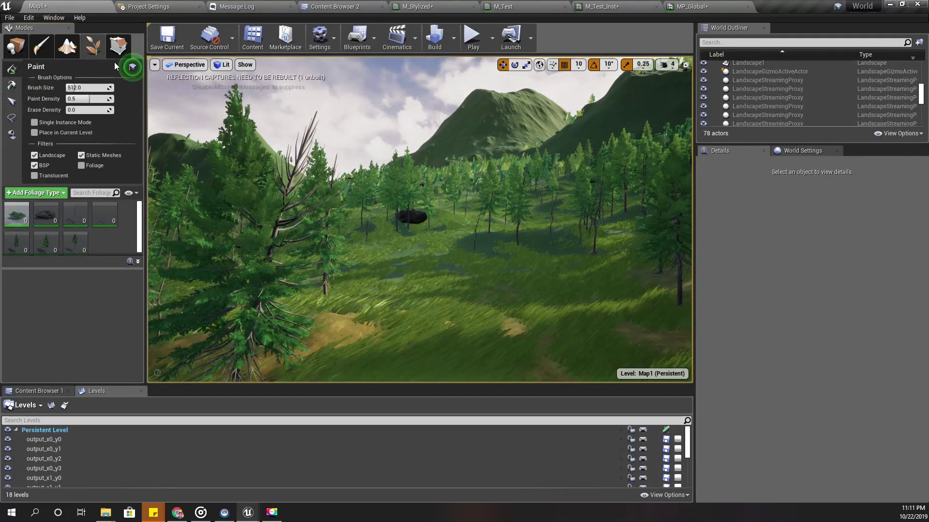
left_click(18, 239)
double_click(66, 304)
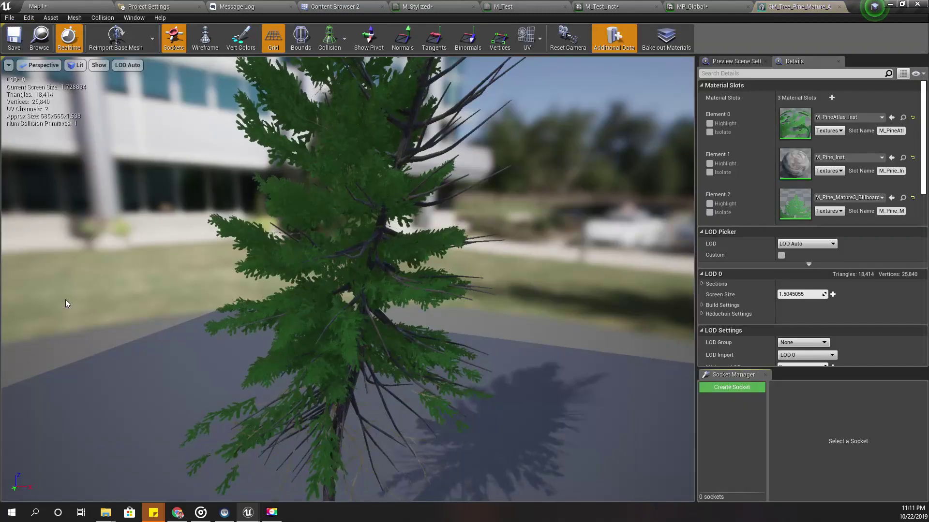
scroll(574, 207, "down", 3)
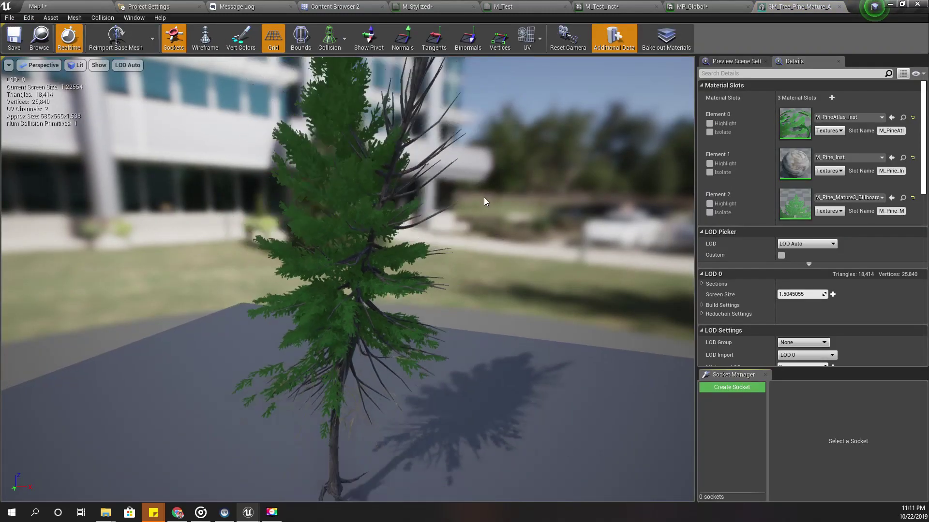
double_click(795, 124)
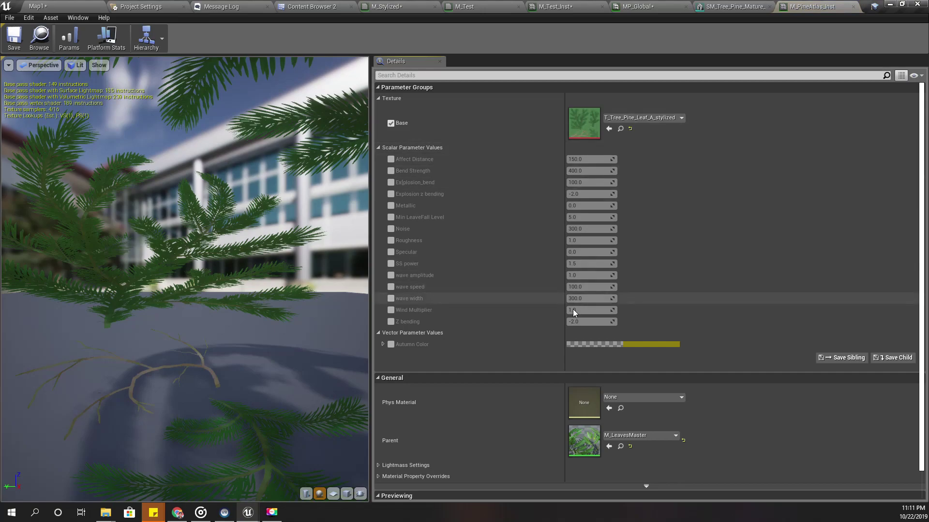
scroll(573, 312, "down", 2)
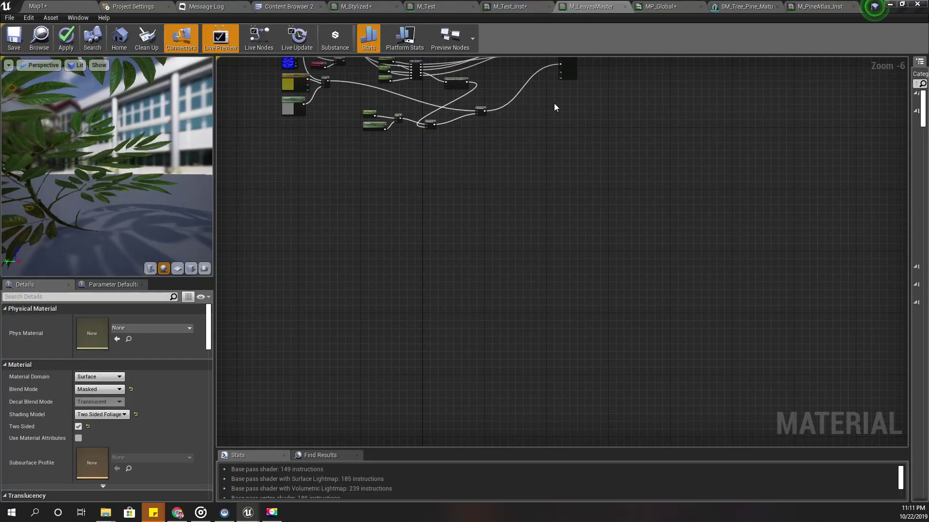
scroll(452, 320, "up", 5)
scroll(435, 312, "up", 2)
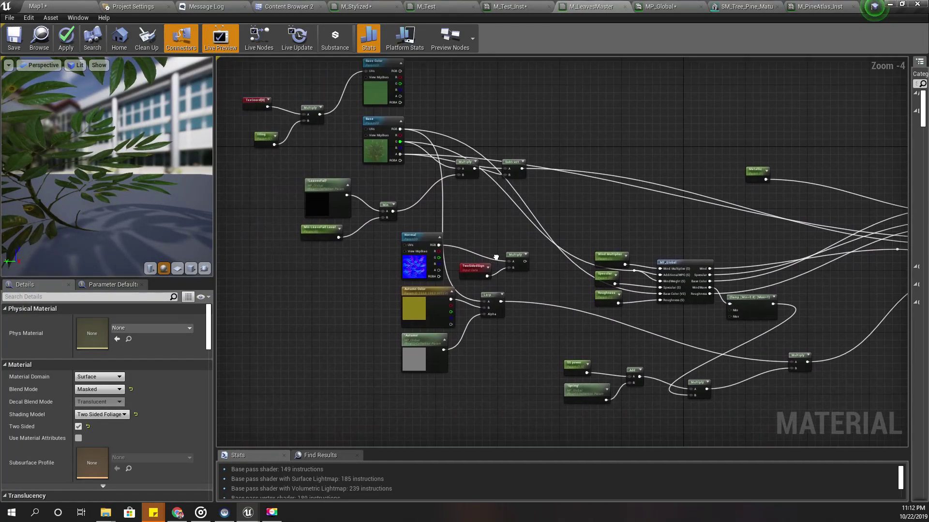
scroll(442, 297, "up", 1)
scroll(387, 324, "up", 1)
Step: Pan M_LeavesMaster's graph from the texture nodes to MF_Global and the output node
mouse_move(386, 325)
right_mouse_down()
mouse_move(372, 327)
mouse_move(442, 354)
right_mouse_up()
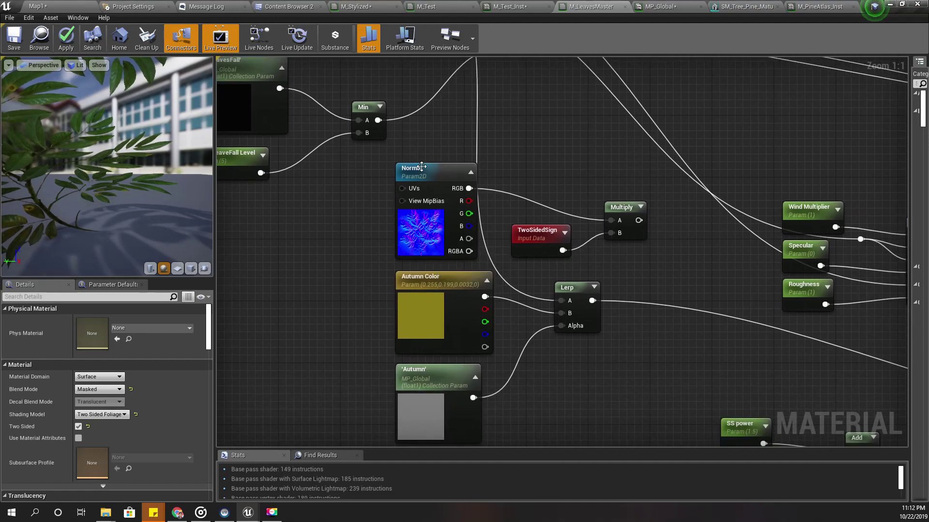
left_click_drag(416, 153, 629, 237)
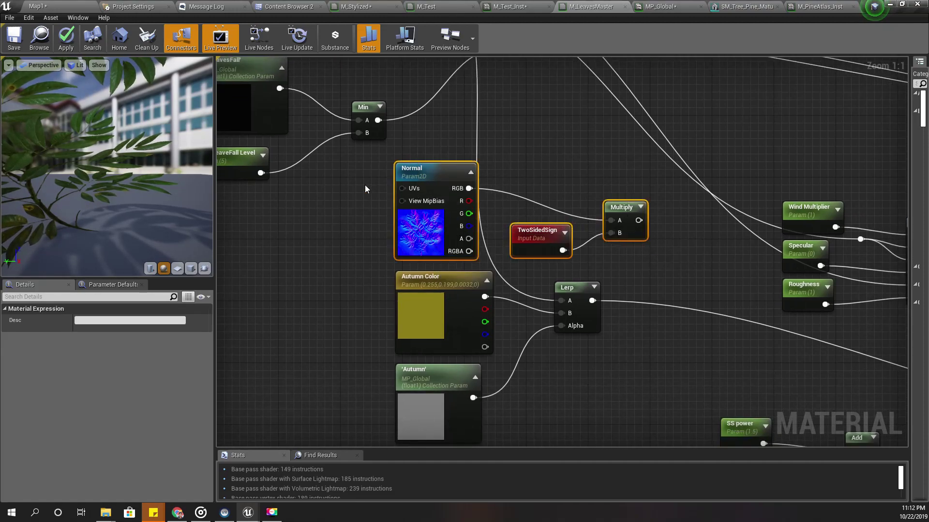
scroll(367, 216, "down", 2)
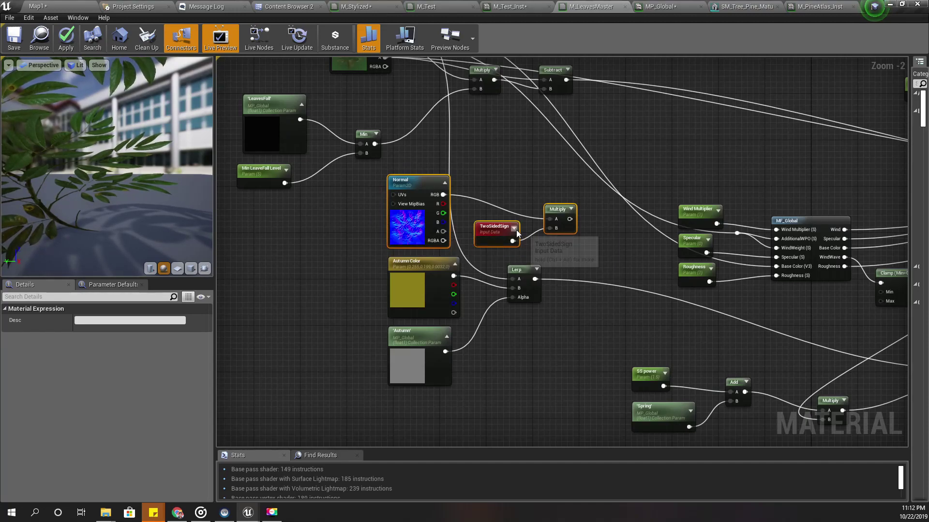
scroll(527, 207, "up", 1)
right_click_drag(649, 273, 218, 273)
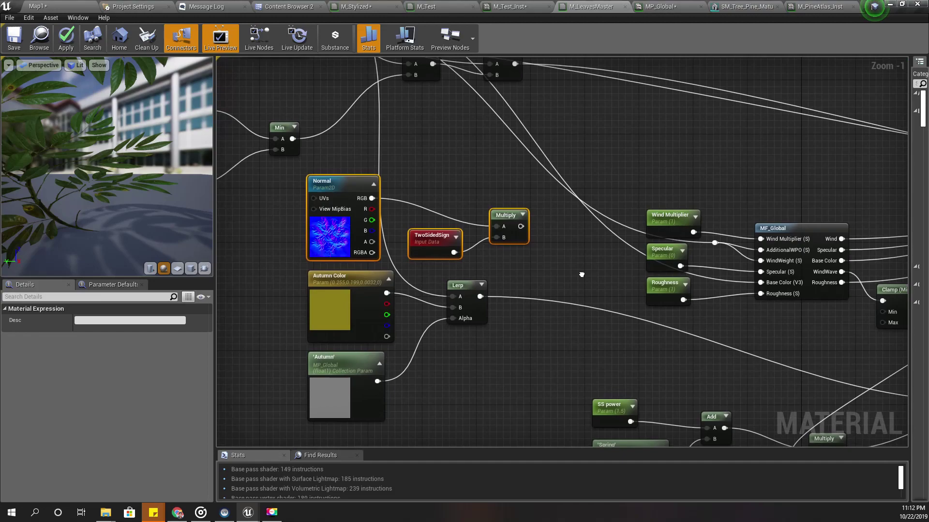
right_click_drag(480, 247, 218, 317)
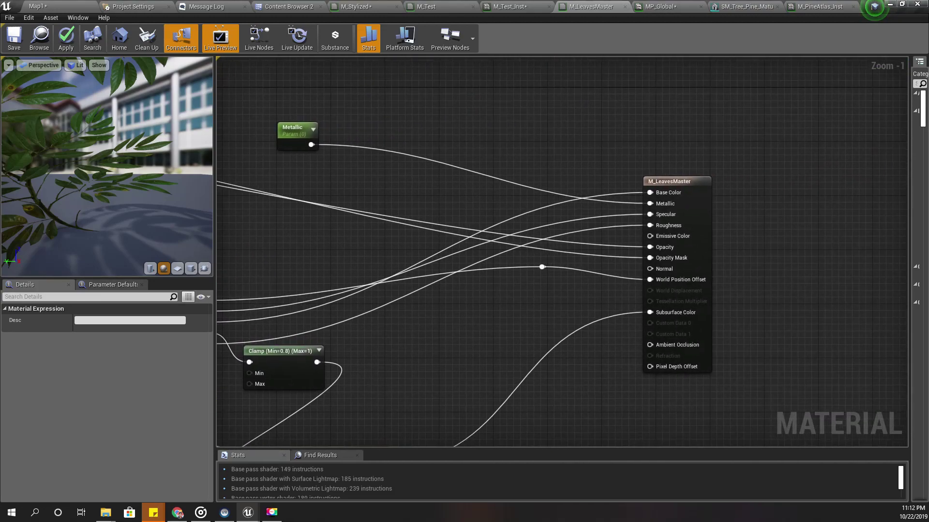
right_click_drag(417, 316, 308, 330)
scroll(308, 330, "up", 1)
right_click_drag(340, 236, 442, 231)
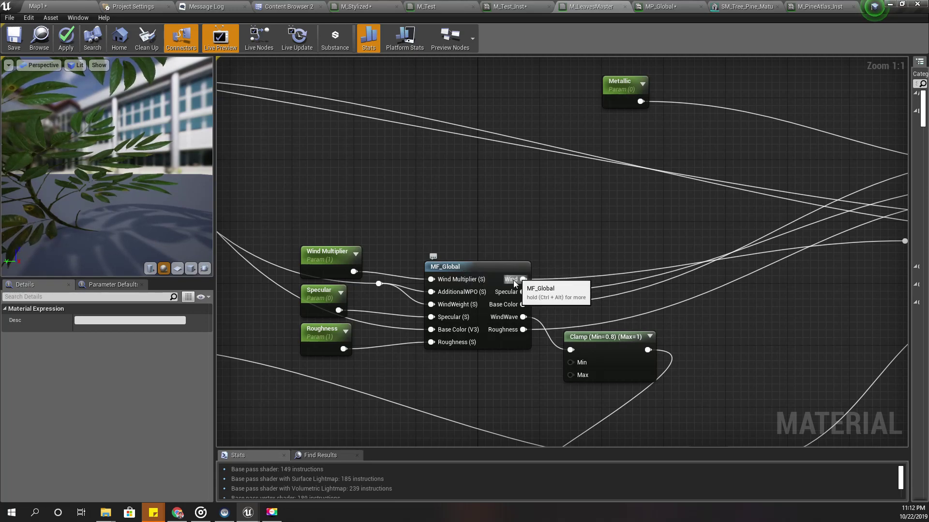
right_click_drag(498, 258, 603, 232)
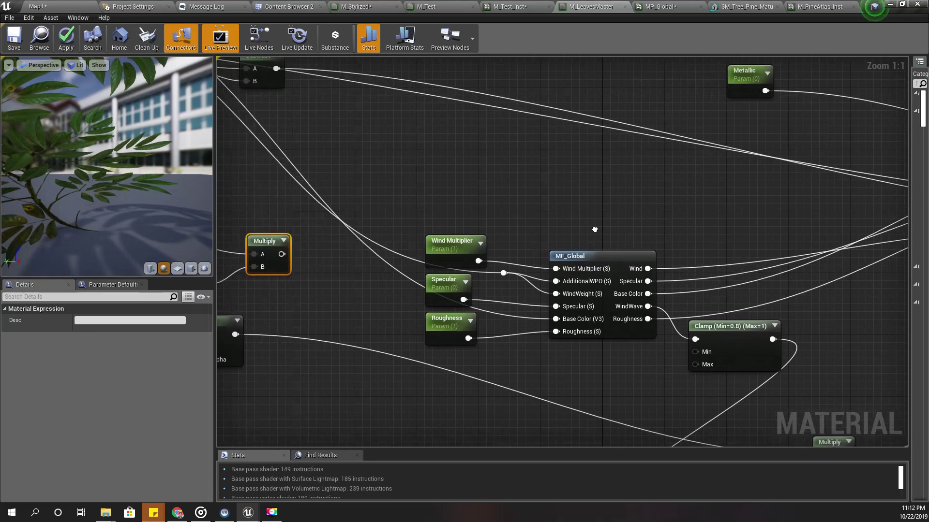
left_click(406, 199)
right_click_drag(668, 193, 361, 110)
scroll(420, 164, "down", 2)
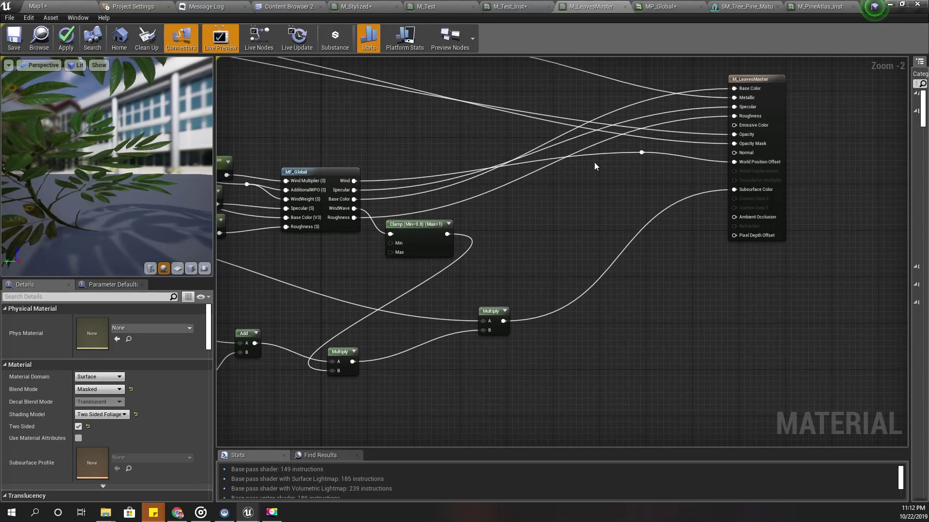
right_click_drag(366, 168, 560, 192)
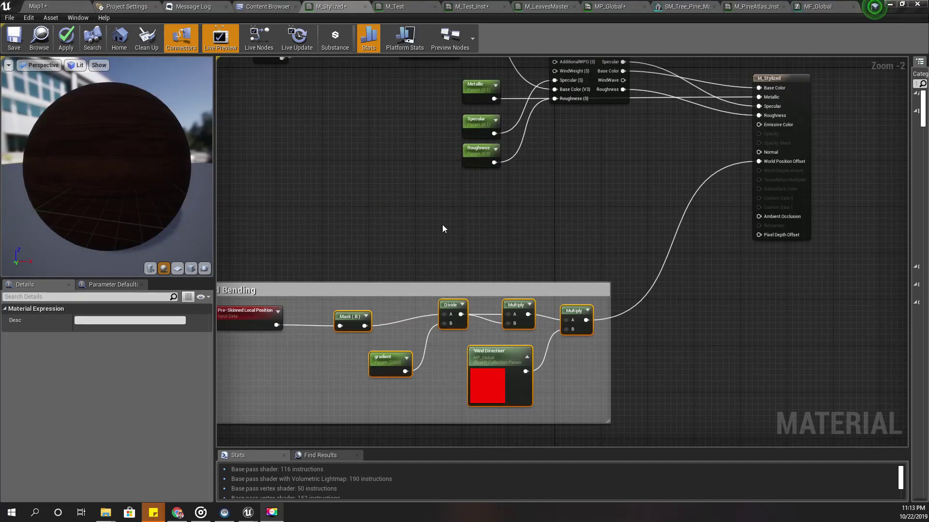
Step: Select the whole Wind Bending group, then center M_LeavesMaster's view on MF_Global
right_click_drag(442, 229, 467, 191)
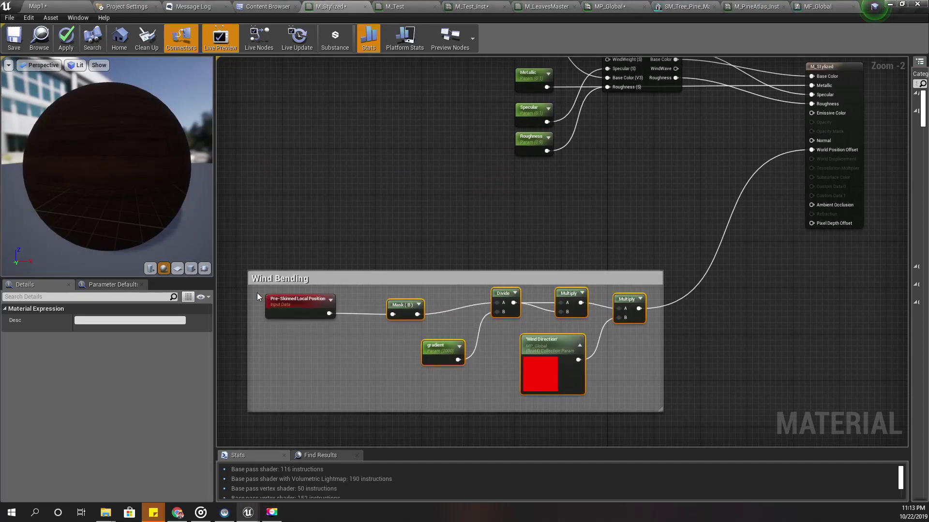
left_click_drag(256, 293, 633, 399)
left_click(548, 7)
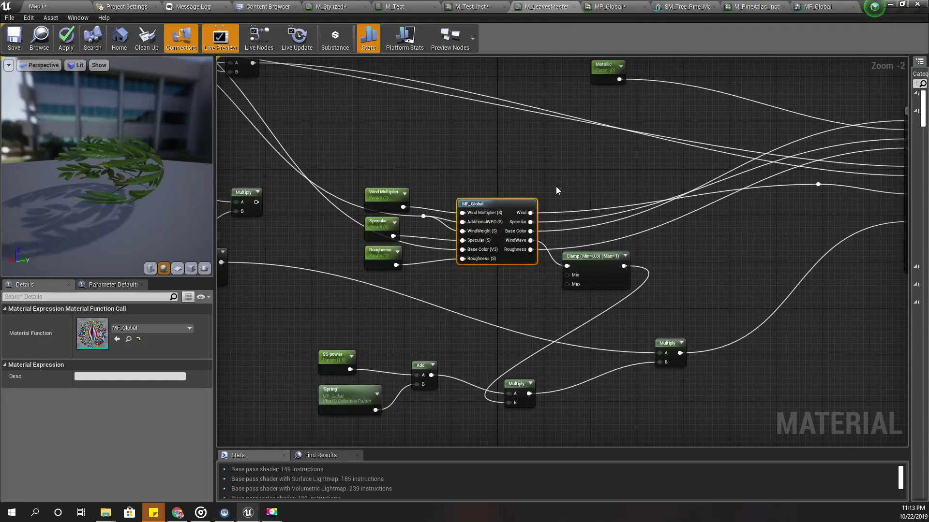
right_click_drag(475, 158, 530, 201)
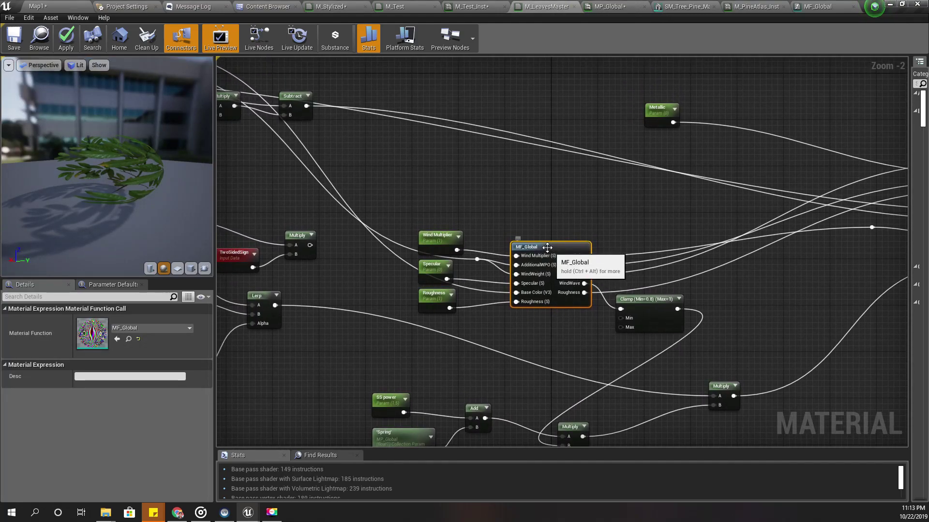
left_click(526, 187)
scroll(505, 183, "up", 1)
scroll(499, 216, "up", 1)
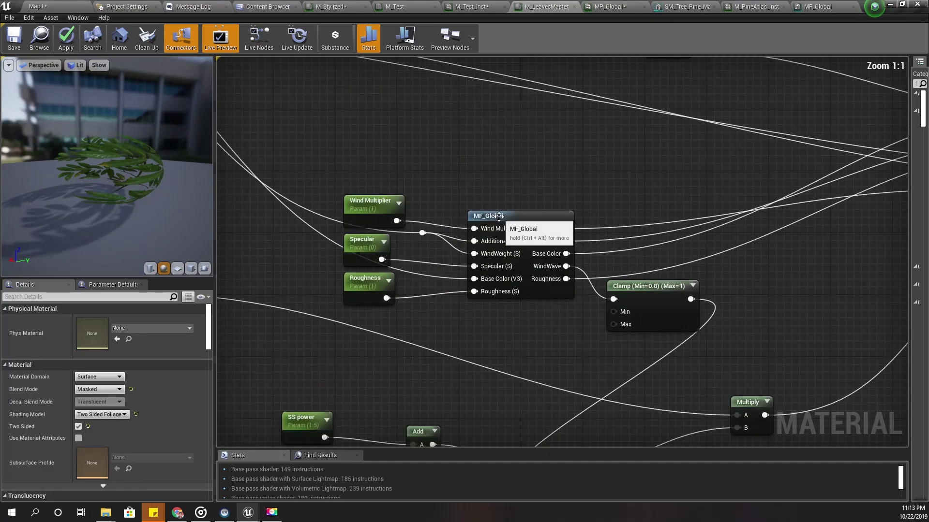
Step: Open the MF_Global function and look over its Wind Waves nodes
double_click(499, 215)
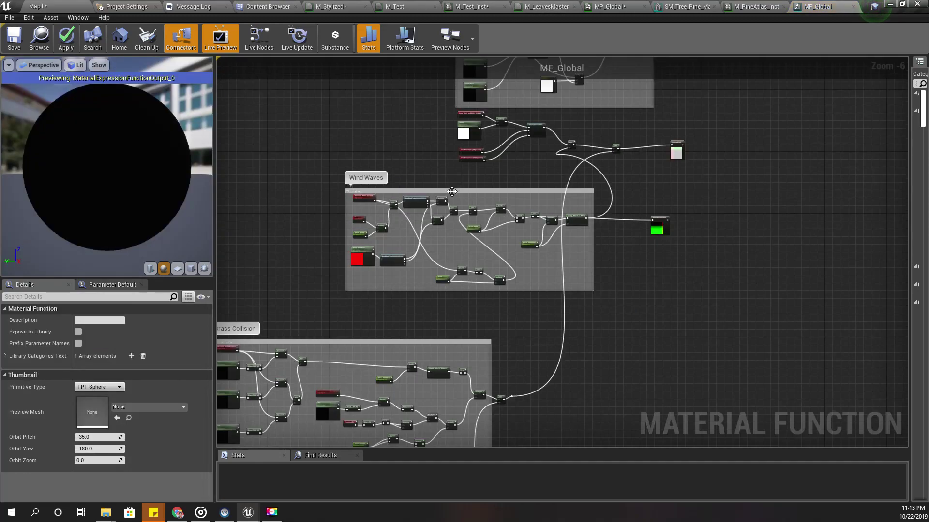
scroll(452, 191, "up", 5)
scroll(539, 66, "down", 4)
right_click_drag(397, 131, 406, 208)
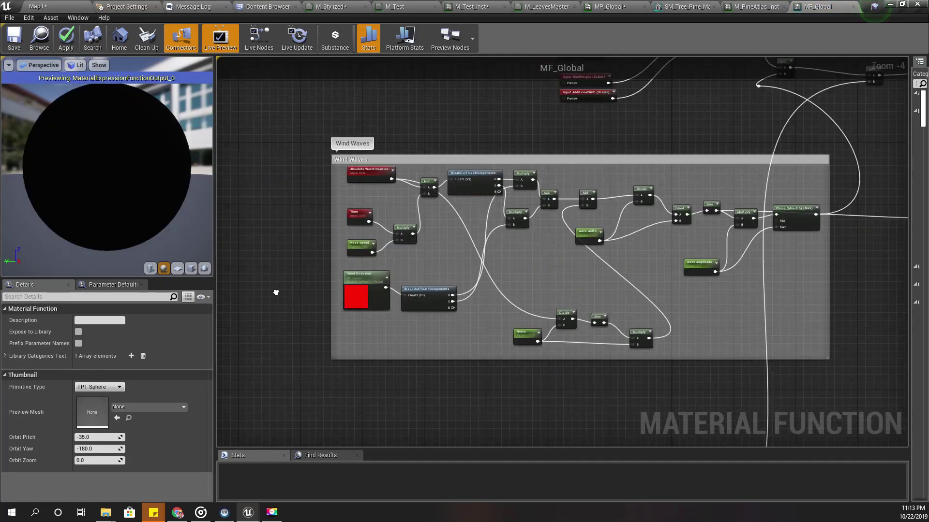
right_click_drag(344, 209, 361, 266)
scroll(418, 237, "up", 1)
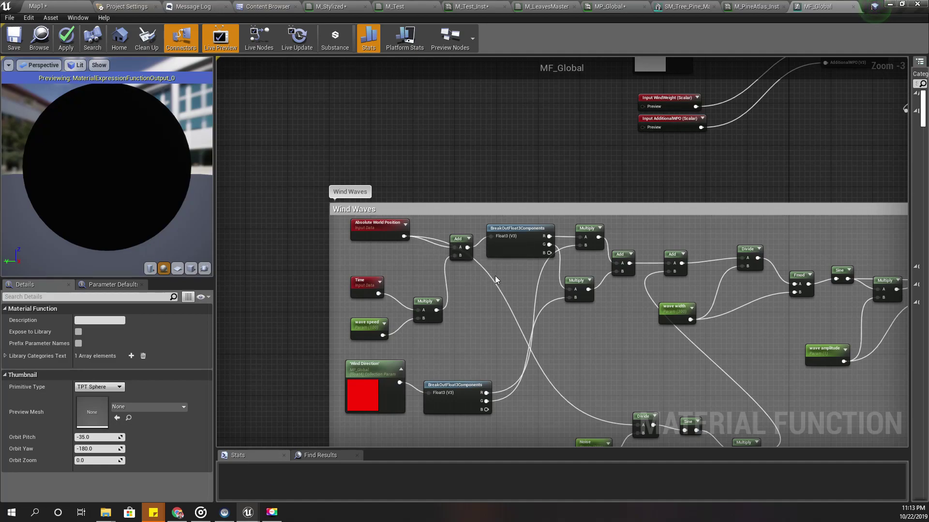
right_click_drag(594, 306, 548, 251)
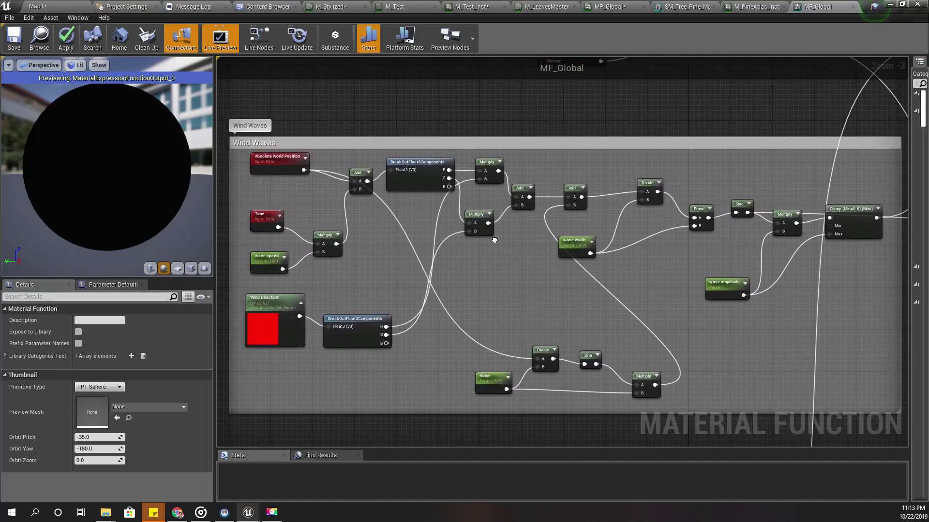
scroll(549, 251, "down", 1)
scroll(550, 251, "down", 1)
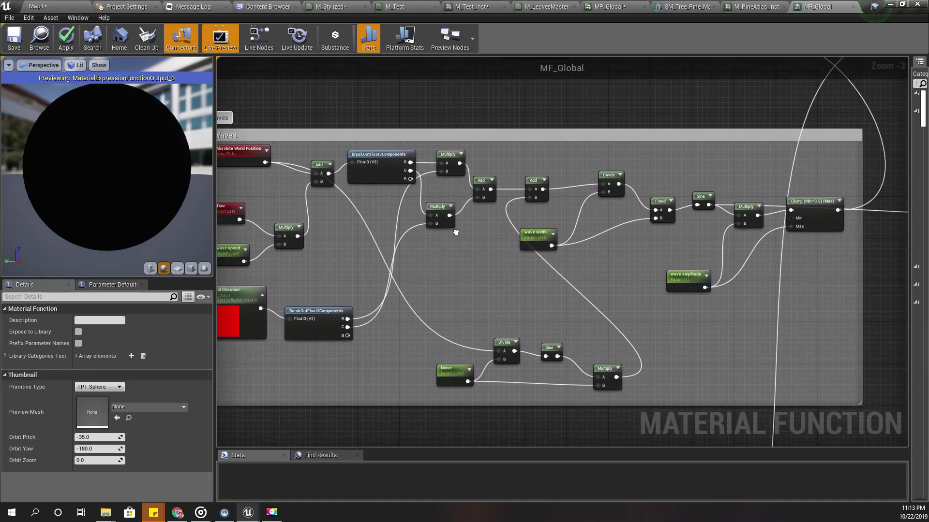
Step: Locate the WindWave output and move it further right to make room
right_click_drag(541, 265, 671, 324)
right_click_drag(586, 261, 505, 266)
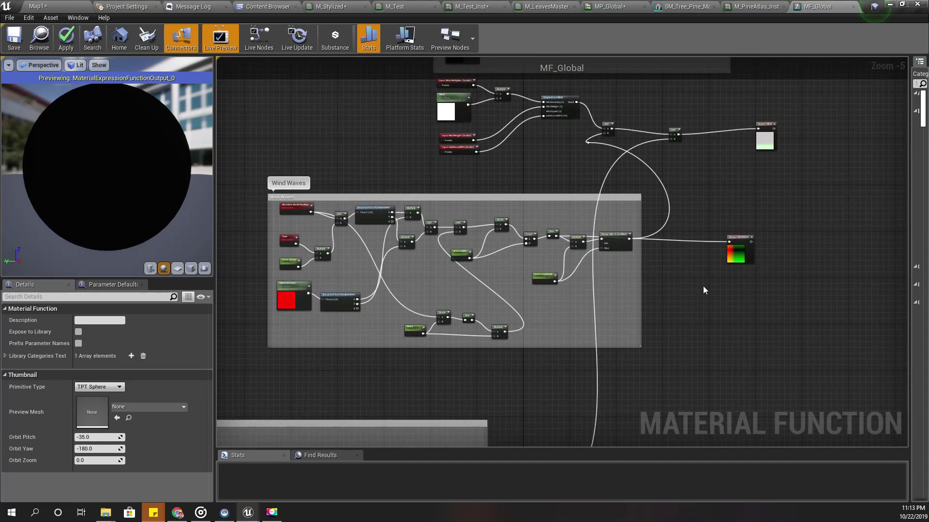
right_click_drag(702, 286, 615, 264)
scroll(615, 263, "up", 2)
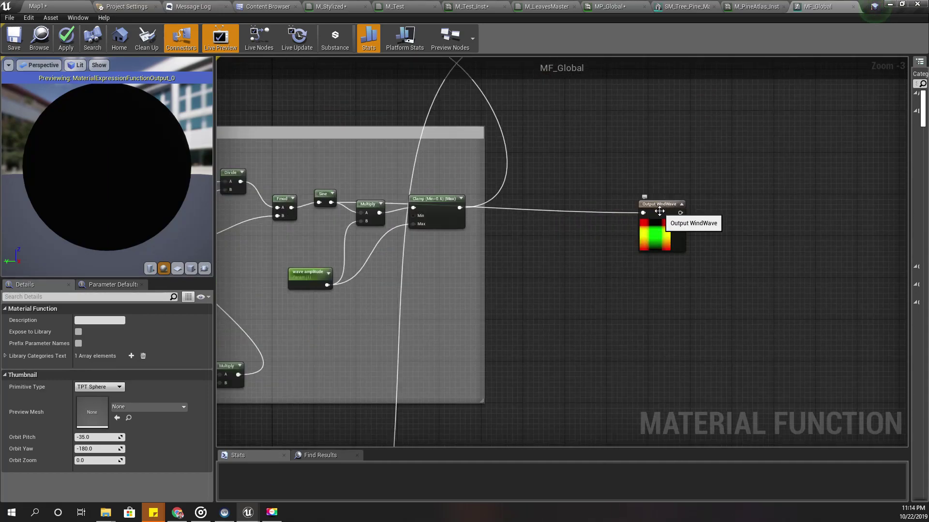
left_click_drag(659, 211, 842, 211)
mouse_move(597, 273)
right_mouse_down()
mouse_move(907, 250)
mouse_move(554, 238)
right_mouse_up()
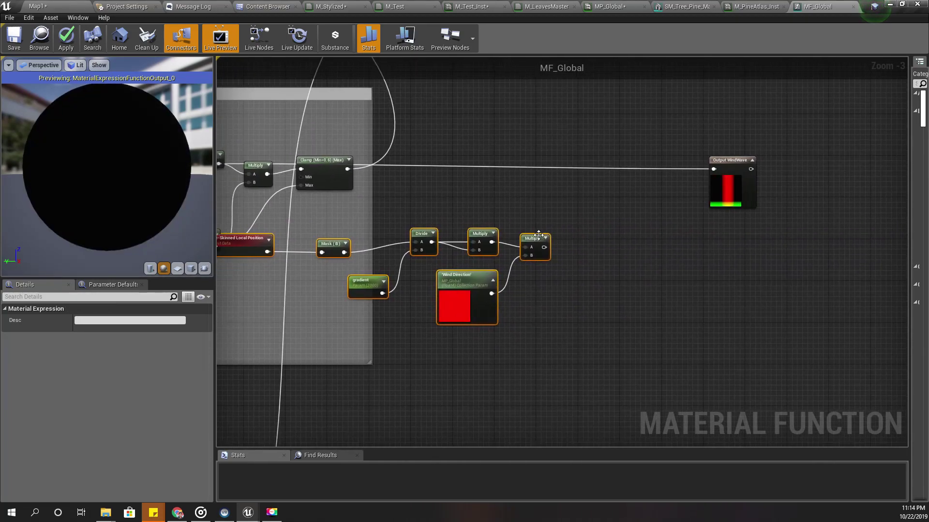
Step: Place the pasted nodes below Wind Waves, comment them 'Wind Bend', and shift WindWave right
left_click_drag(539, 234, 757, 264)
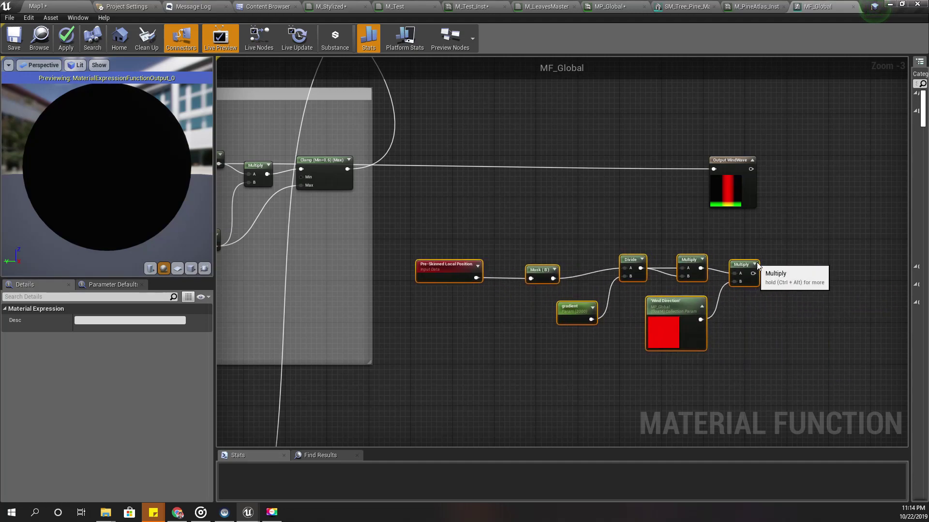
key("c")
type("Wind Bend")
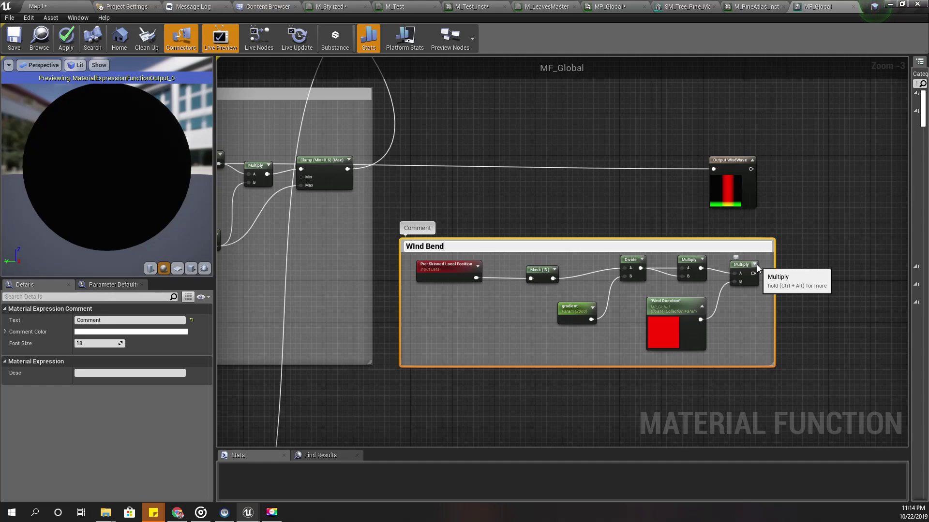
key("Return")
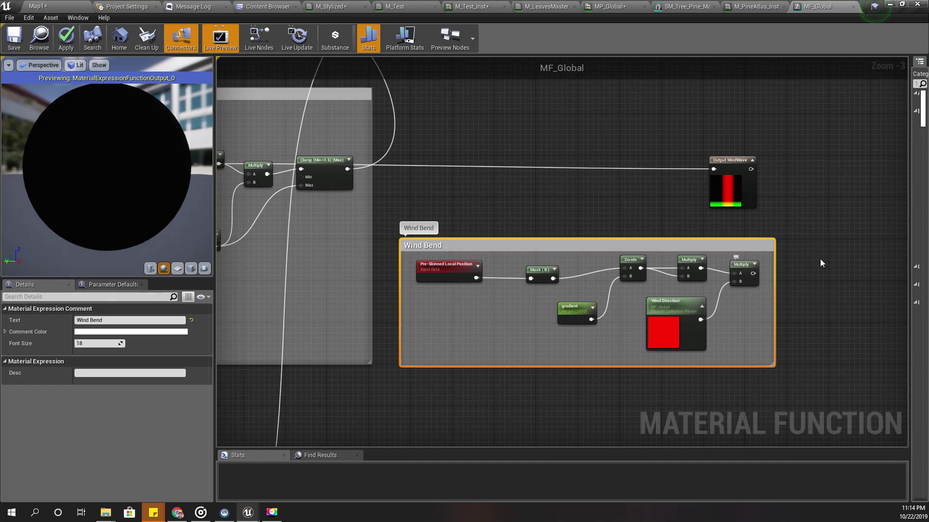
left_click_drag(740, 170, 845, 166)
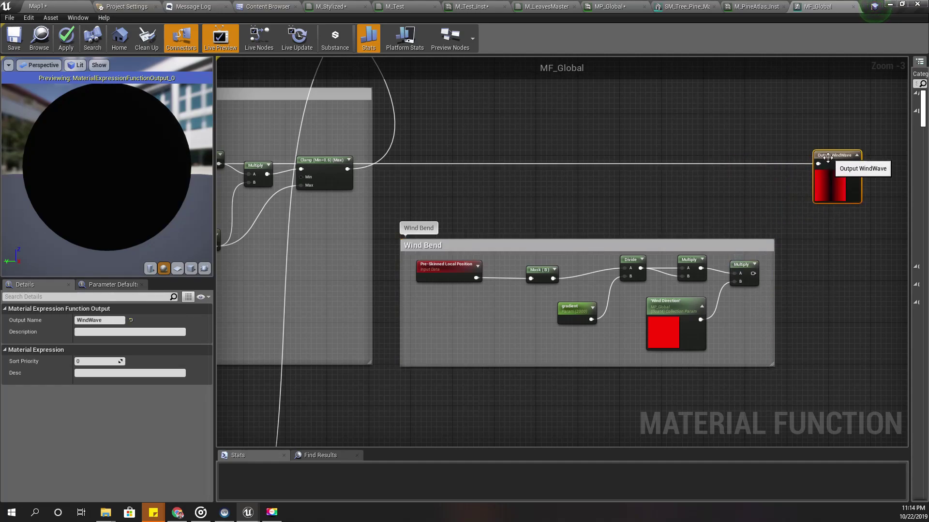
right_click_drag(363, 183, 674, 251)
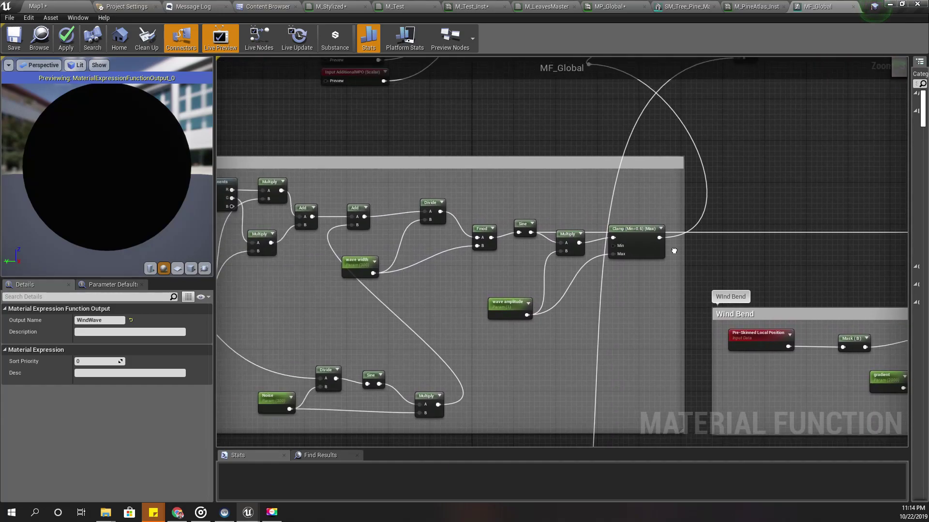
scroll(526, 260, "up", 2)
Step: Insert an Add node summing the waves reroute and Wind Bend Multiply into Output WindWave
left_click_drag(539, 220, 779, 259)
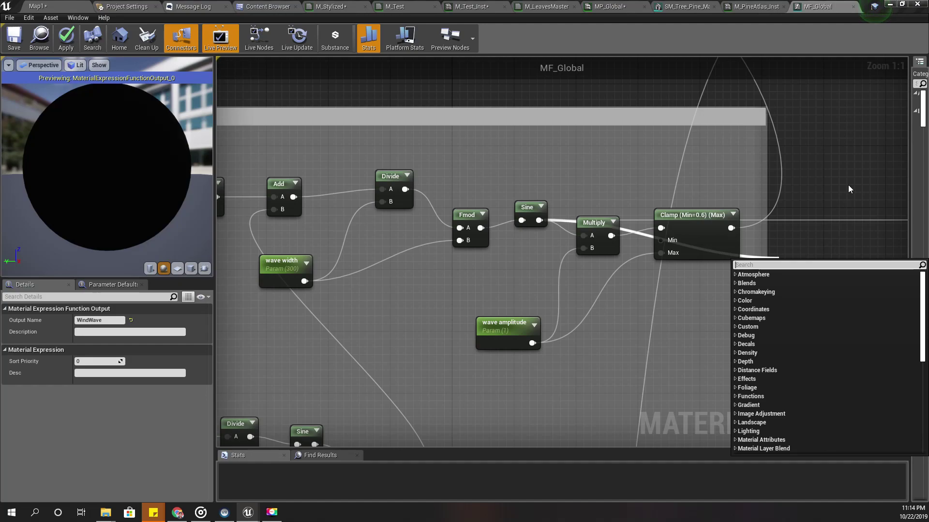
right_click_drag(848, 186, 349, 167)
mouse_move(764, 264)
right_mouse_down()
mouse_move(549, 263)
mouse_move(494, 239)
right_mouse_up()
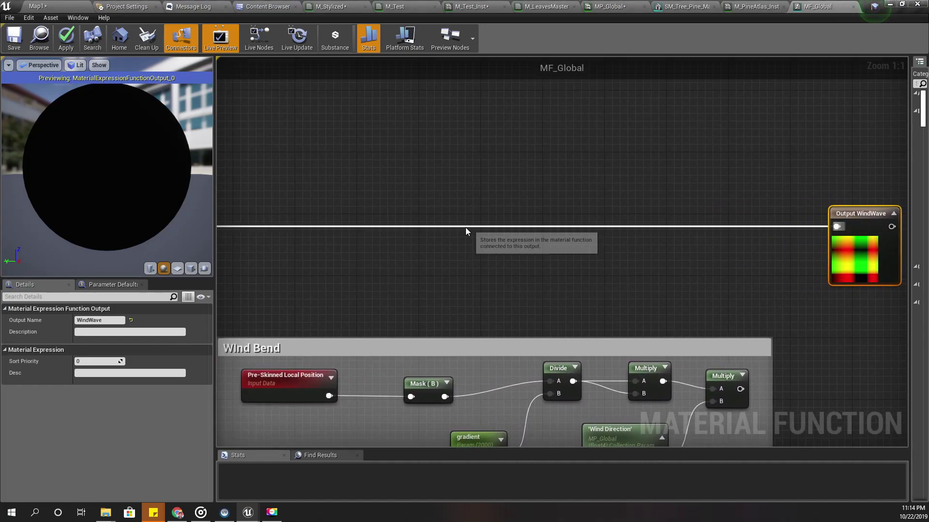
double_click(699, 225)
left_click_drag(700, 225, 724, 244)
type("a")
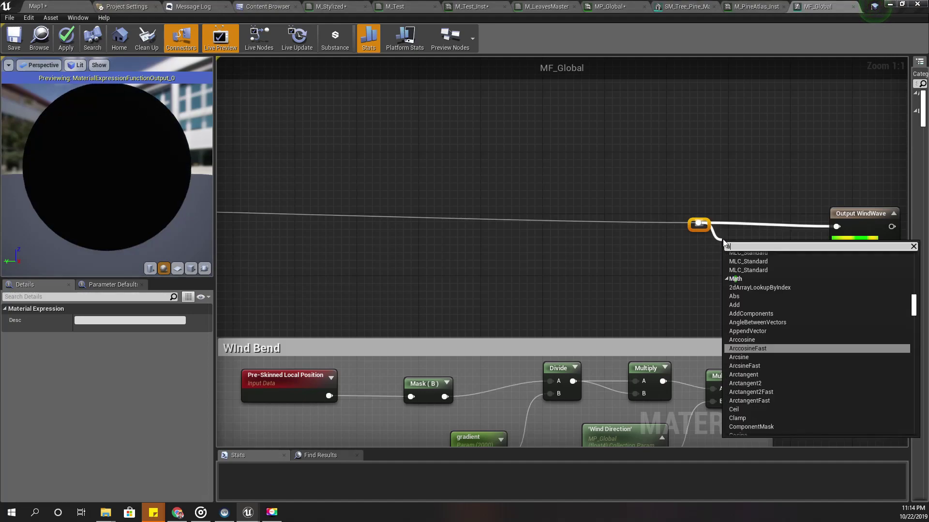
type("dd")
key("Return")
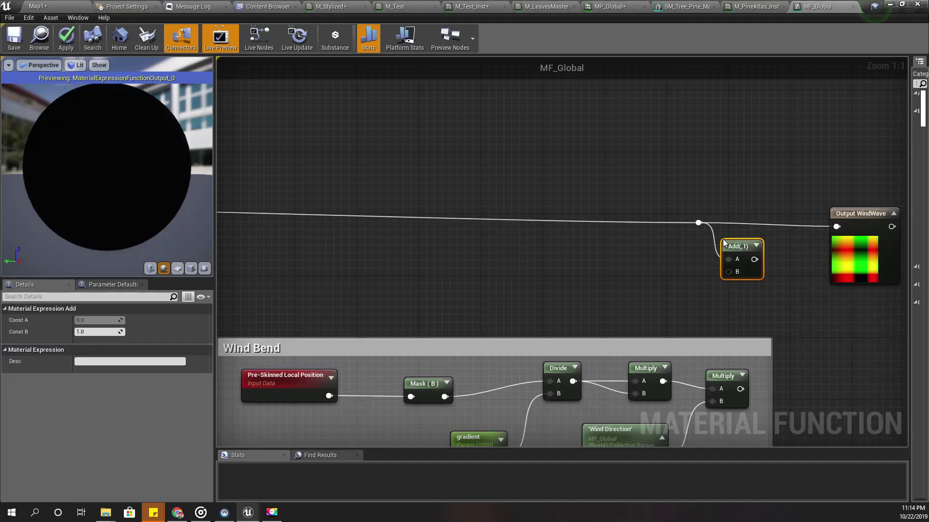
mouse_move(740, 389)
left_mouse_down()
mouse_move(730, 270)
mouse_move(836, 226)
left_mouse_up()
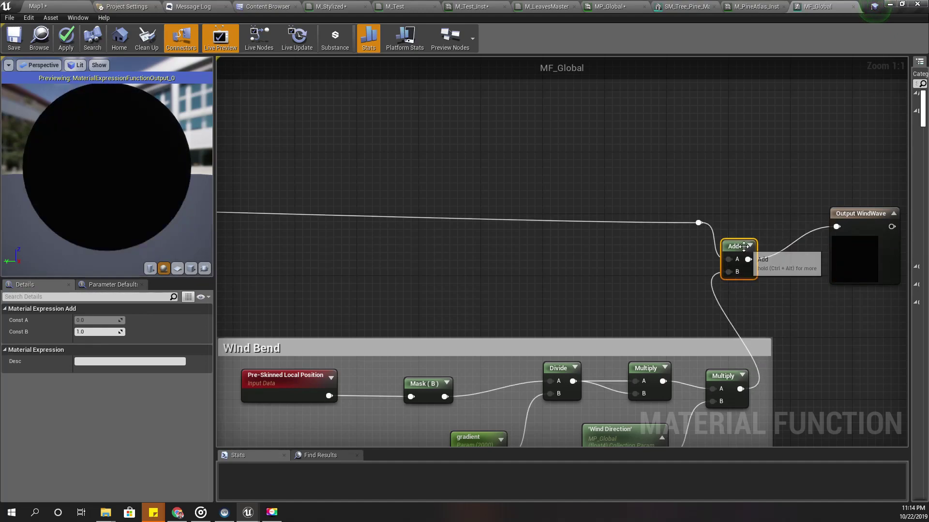
left_click_drag(746, 247, 760, 229)
scroll(813, 247, "down", 1)
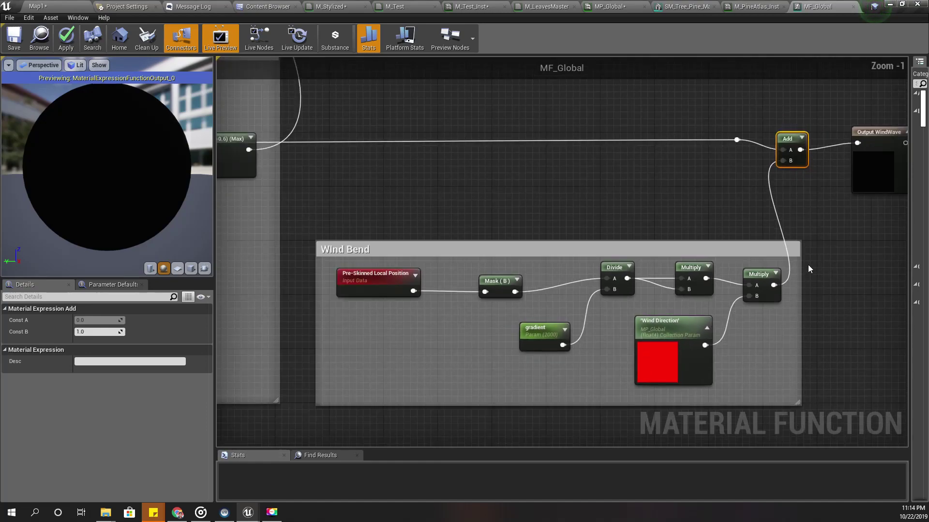
right_click_drag(571, 233, 541, 270)
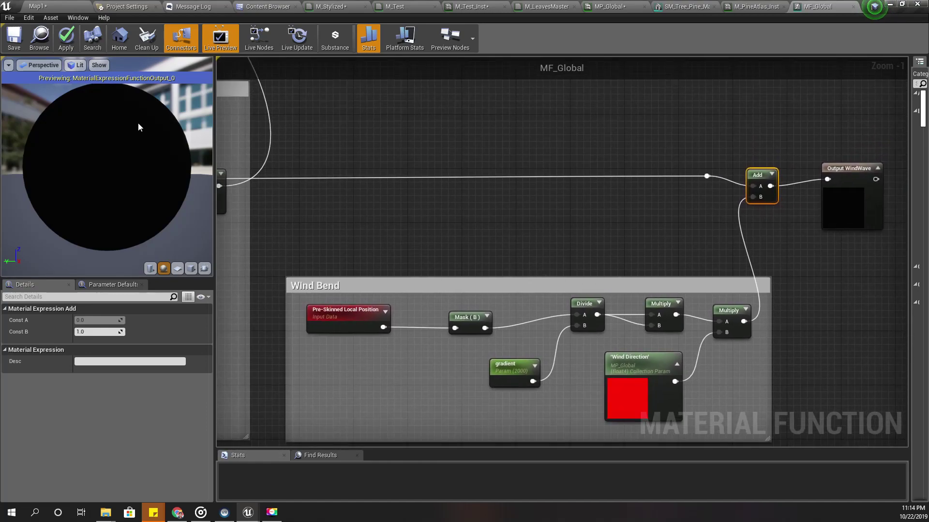
Step: Apply MF_Global and inspect M_LeavesMaster's pre-skinned position vertex-shader error in the log
left_click(65, 41)
left_click(545, 6)
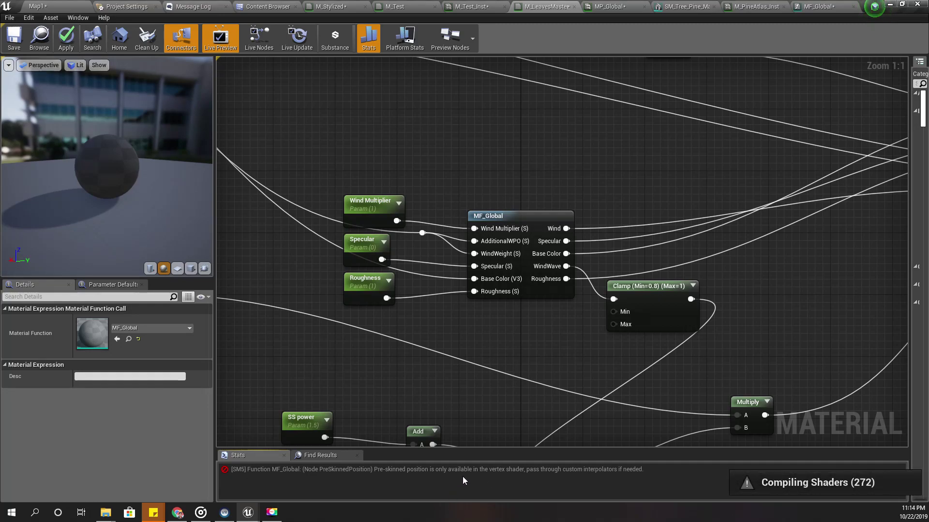
left_click(490, 473)
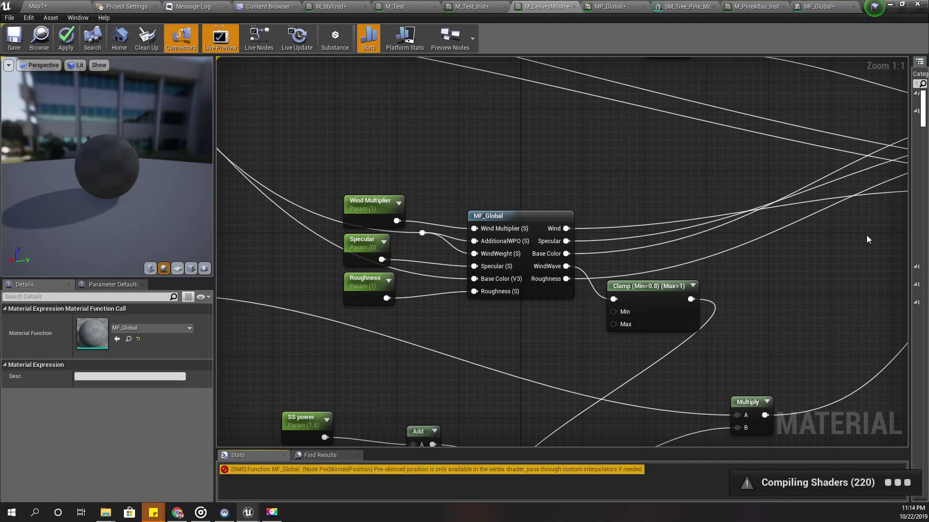
mouse_move(815, 270)
right_mouse_down()
mouse_move(610, 315)
mouse_move(429, 295)
mouse_move(754, 294)
mouse_move(900, 183)
right_mouse_up()
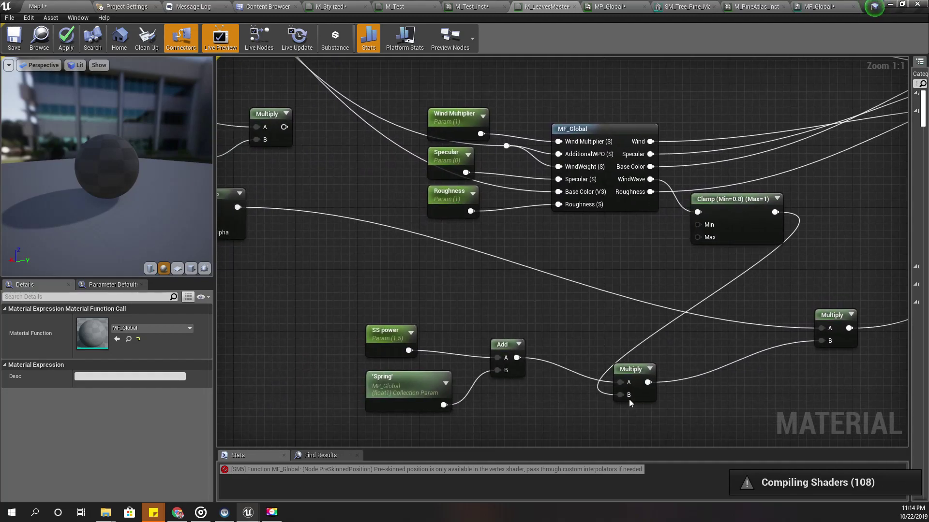
left_click(575, 468)
mouse_move(677, 281)
right_mouse_down()
mouse_move(420, 332)
mouse_move(342, 367)
mouse_move(540, 439)
mouse_move(516, 424)
mouse_move(366, 390)
mouse_move(462, 370)
right_mouse_up()
Step: Reopen MF_Global, route the wave signal straight into Output WindWave, and apply
double_click(389, 317)
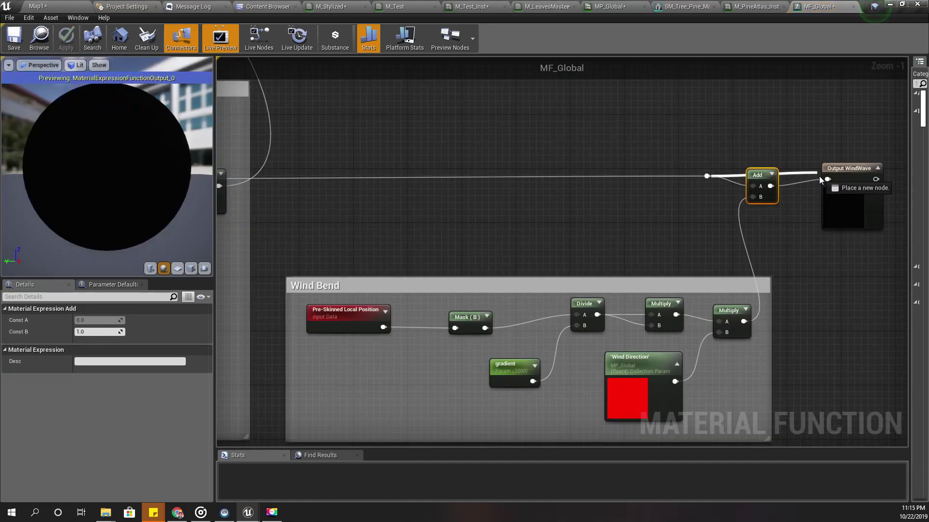
left_click_drag(705, 175, 833, 179)
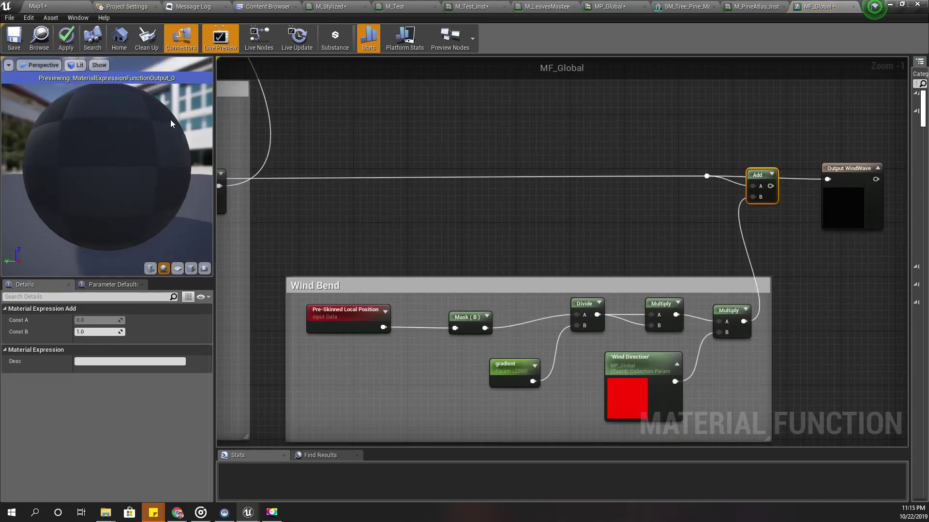
left_click(66, 37)
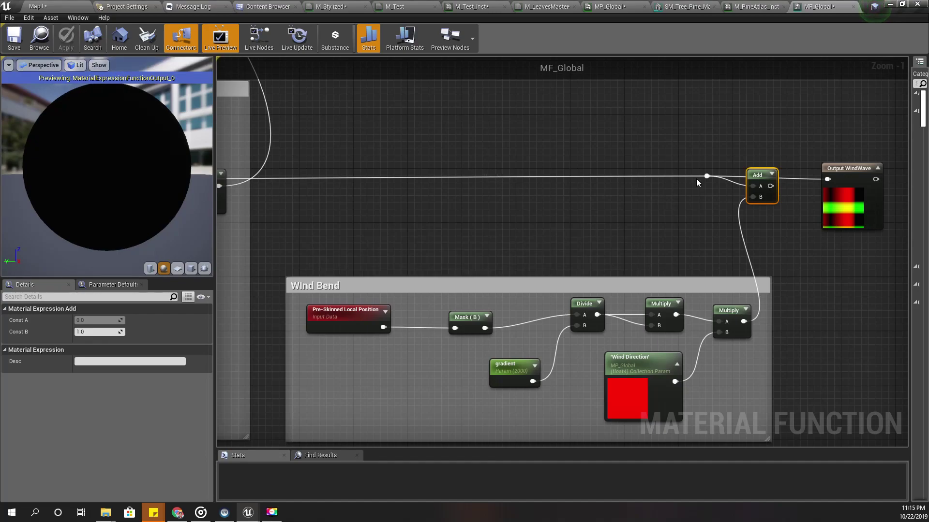
left_click(546, 6)
right_click_drag(533, 240, 451, 152)
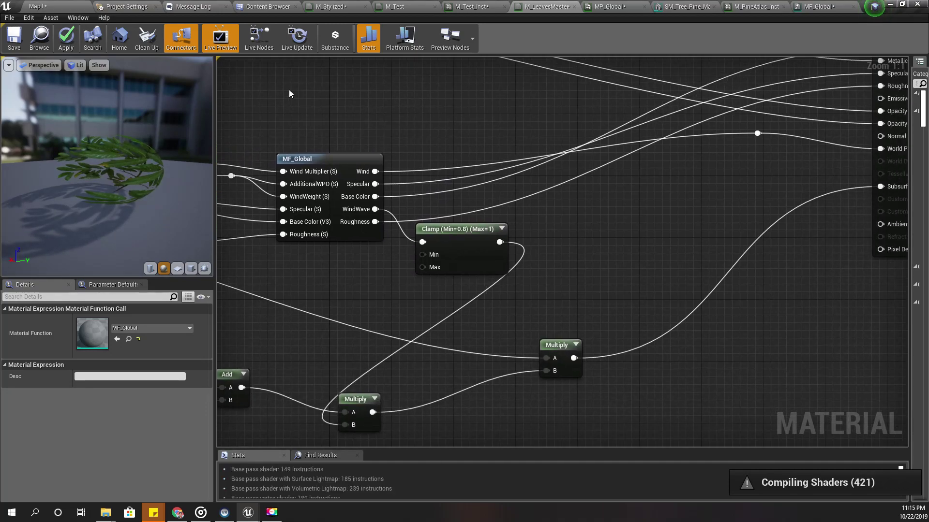
Step: Create a Material Function asset named MF_WindBend in the Materials folder
left_click(257, 6)
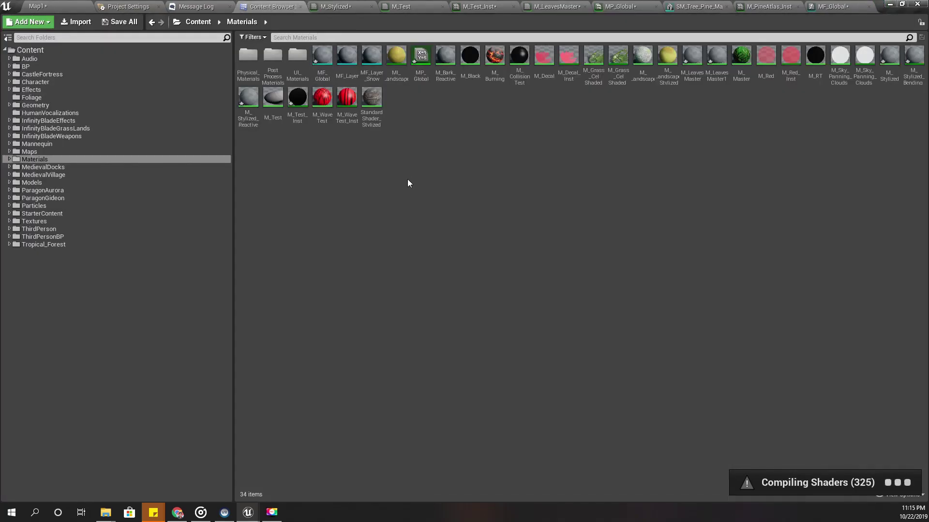
right_click(436, 117)
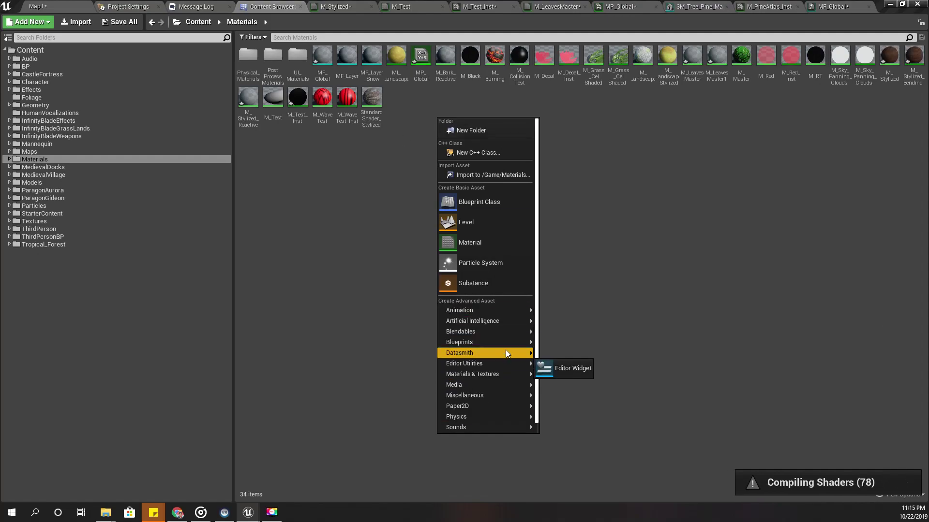
mouse_move(465, 396)
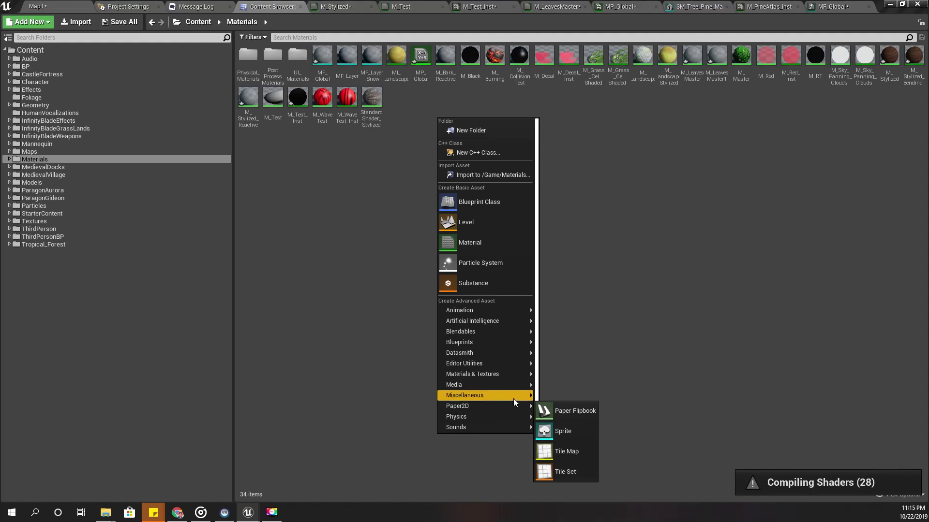
mouse_move(472, 374)
left_click(600, 372)
type("ndBen")
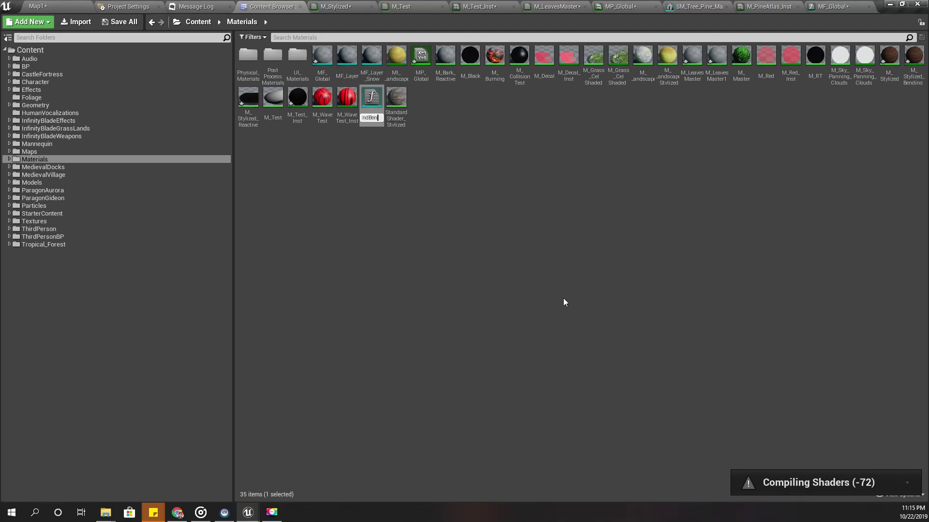
type("d")
key("Return")
key("Return")
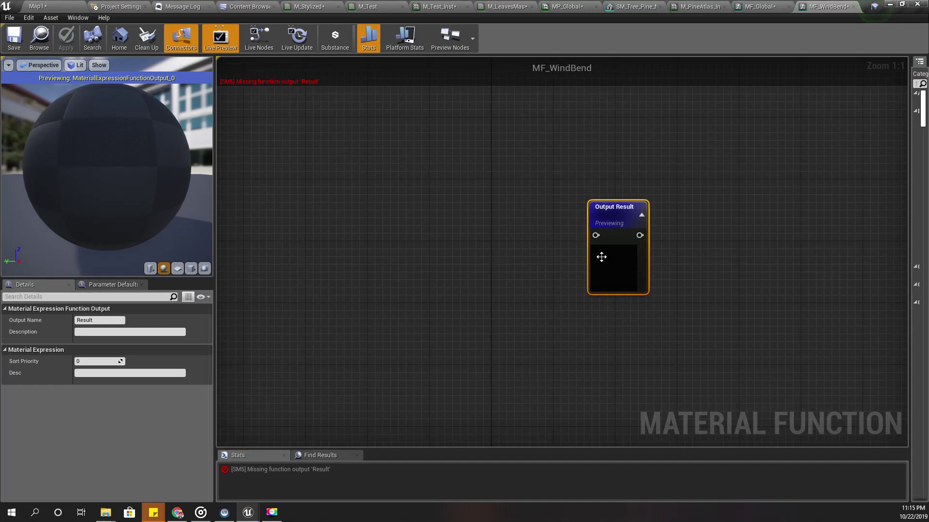
Step: Paste the copied Wind Bend nodes and connect the final Multiply to Output Result
right_click_drag(439, 239, 380, 235)
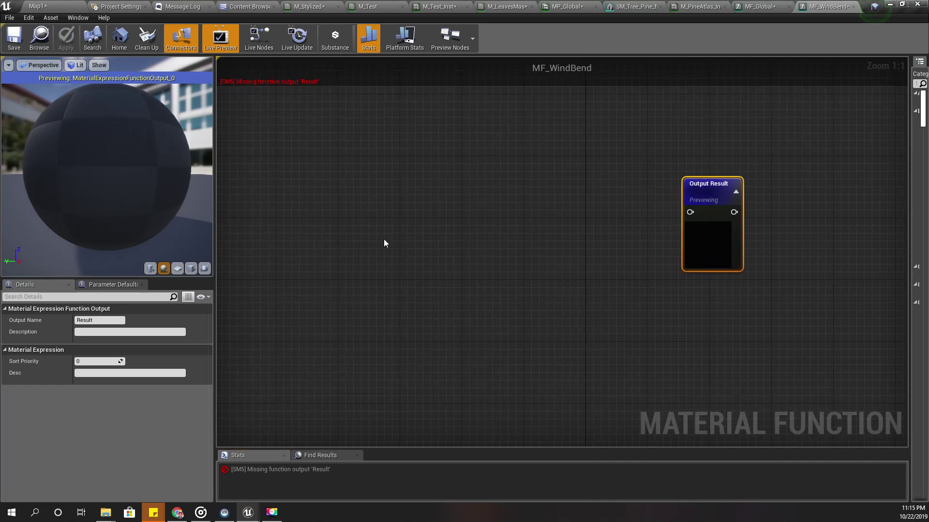
key("ctrl+v")
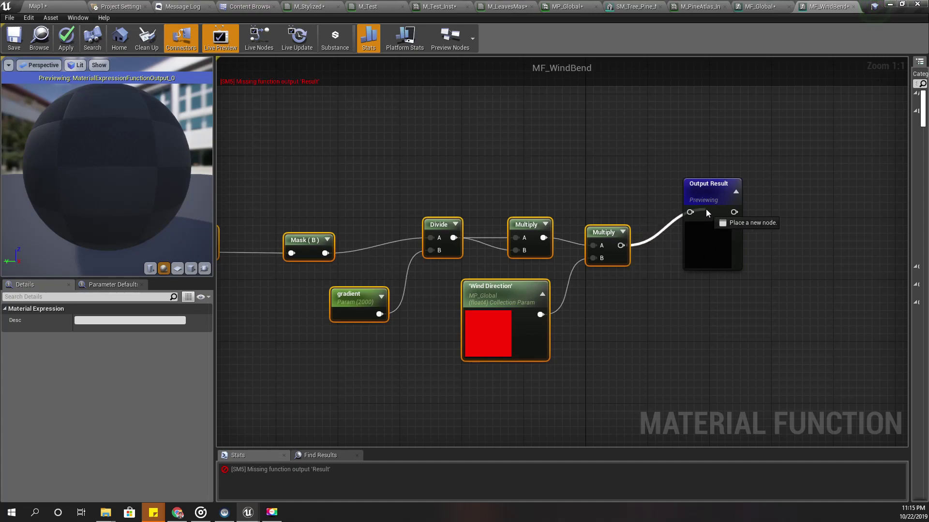
left_click_drag(622, 248, 694, 212)
mouse_move(393, 136)
right_mouse_down()
mouse_move(556, 125)
mouse_move(553, 168)
right_mouse_up()
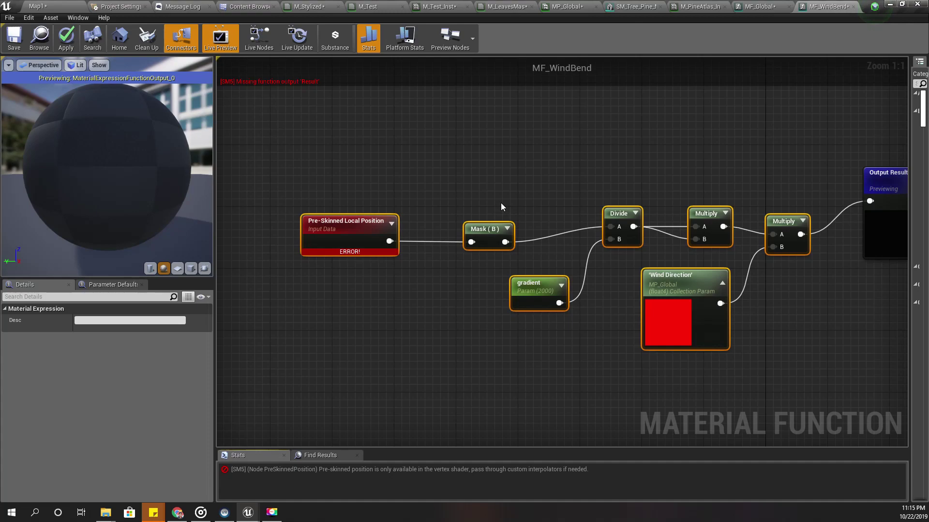
mouse_move(505, 205)
right_mouse_down()
mouse_move(316, 196)
mouse_move(396, 197)
right_mouse_up()
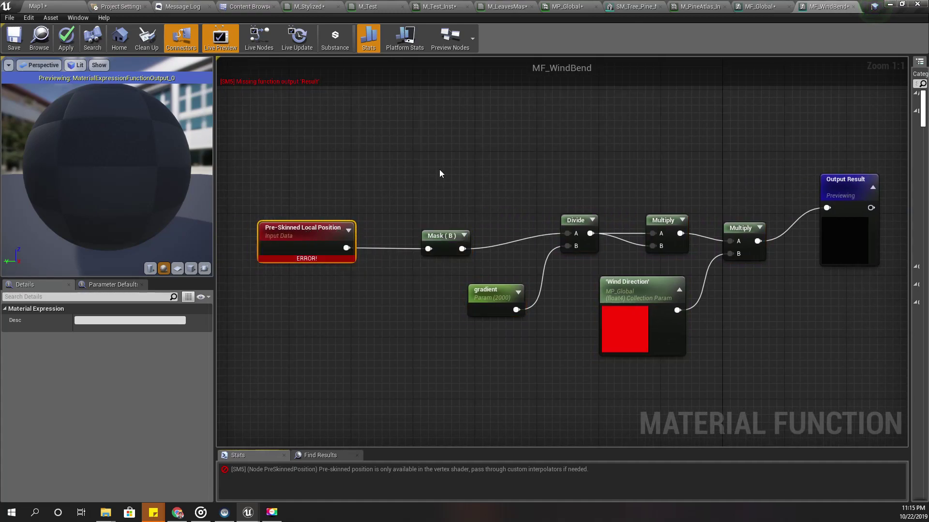
right_click_drag(554, 168, 535, 160)
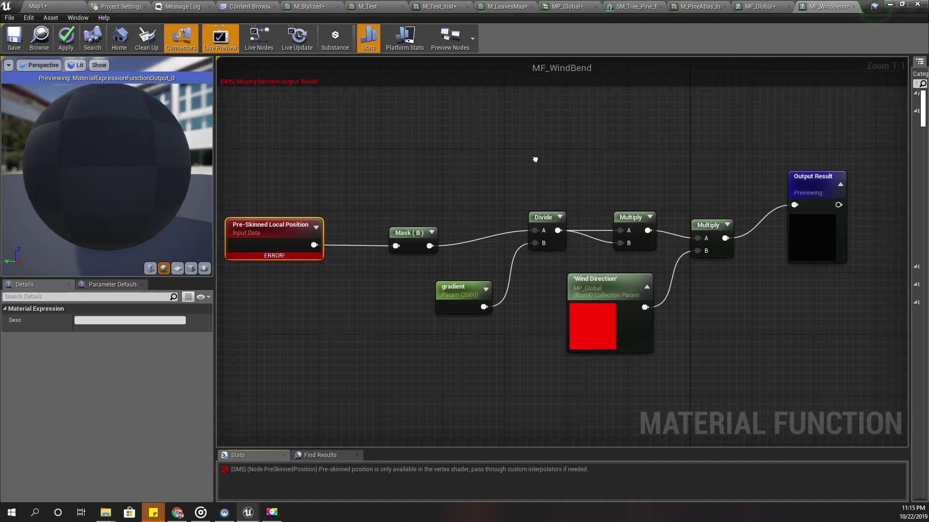
mouse_move(406, 187)
right_mouse_down()
mouse_move(537, 206)
mouse_move(484, 157)
right_mouse_up()
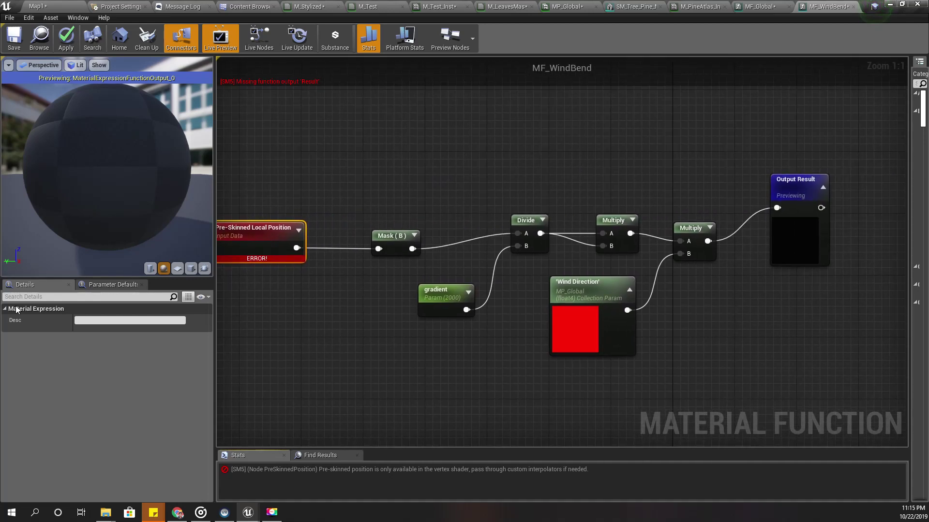
right_click_drag(264, 324, 397, 255)
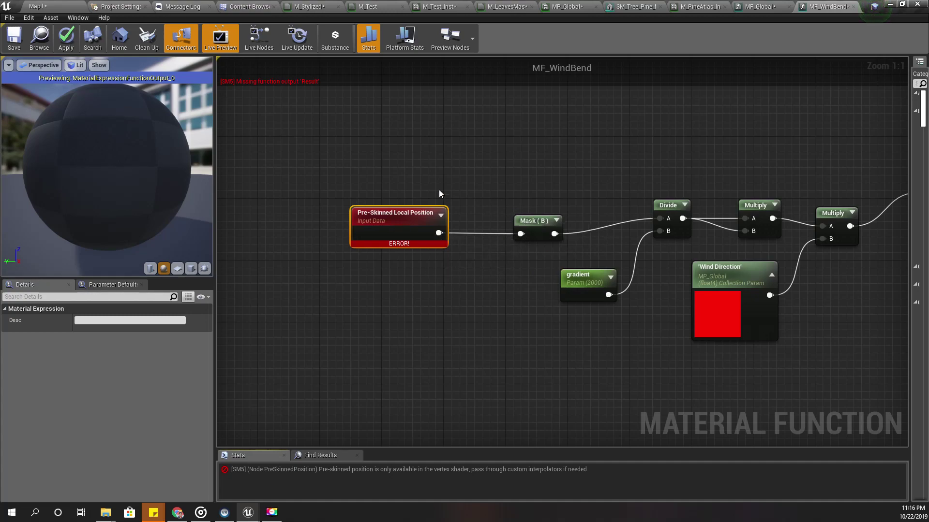
Step: Replace the Pre-Skinned Local Position node with a FunctionInput wired into Mask
key("Delete")
left_click_drag(516, 234, 391, 221)
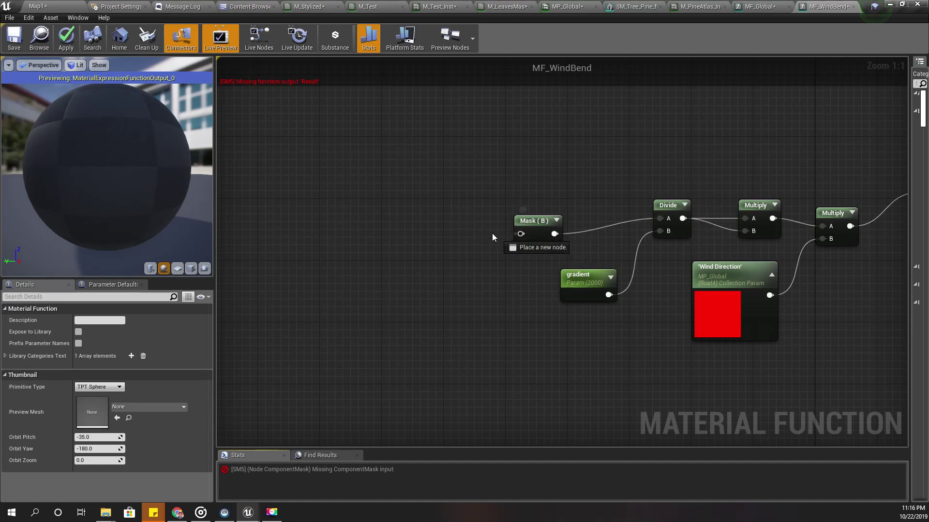
right_click_drag(370, 232, 340, 224)
right_click(339, 227)
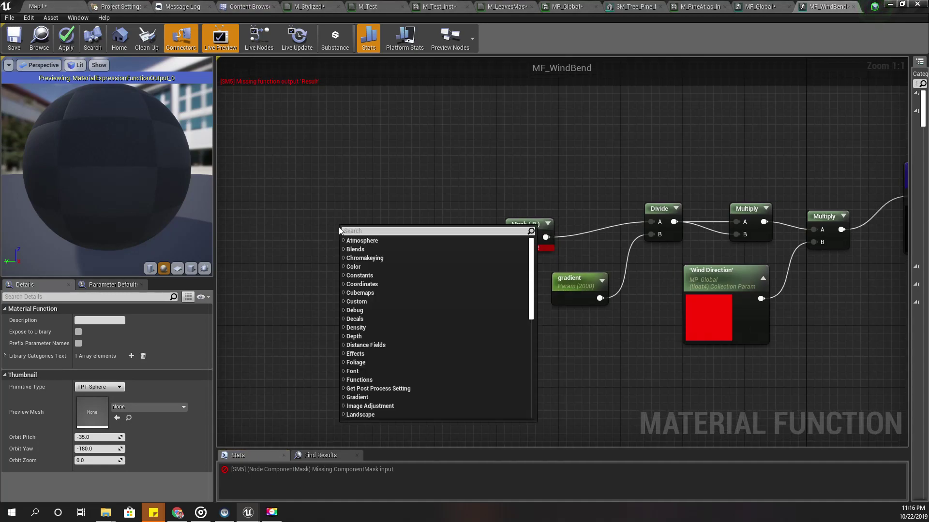
type("input")
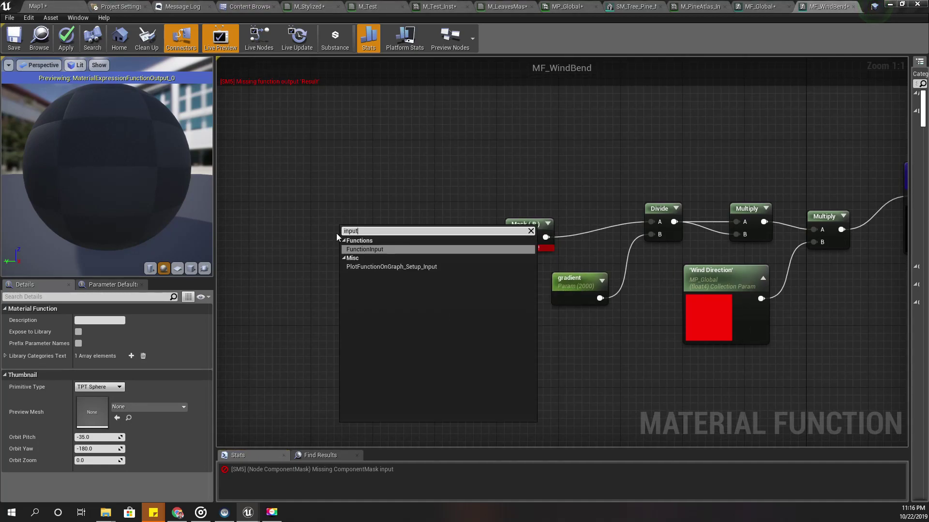
key("Return")
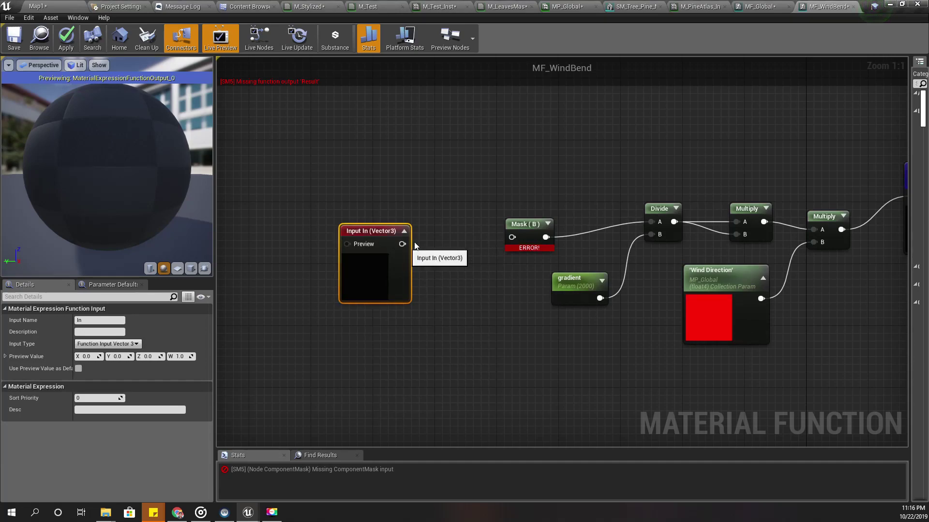
mouse_move(393, 250)
left_mouse_down()
mouse_move(381, 244)
mouse_move(518, 236)
left_mouse_up()
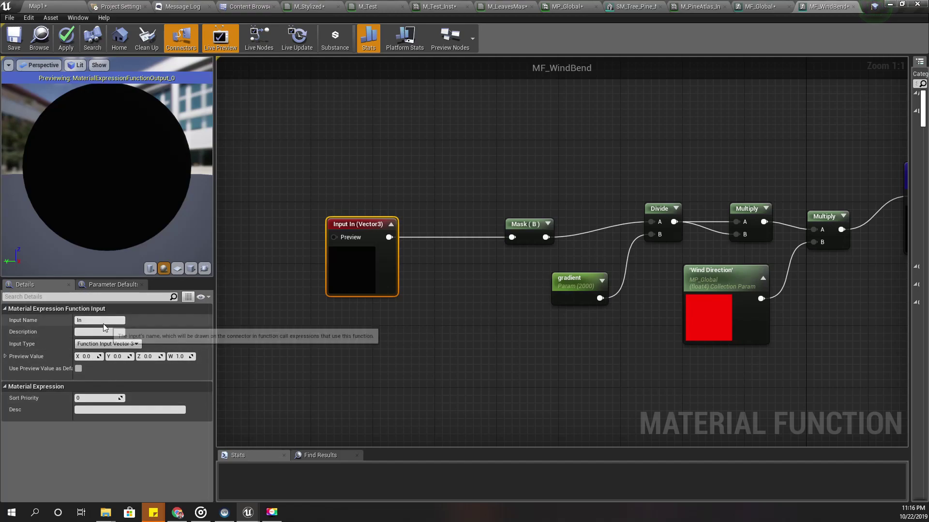
Step: Name the function input 'Local Position' and apply MF_WindBend
left_click(80, 319)
type("Local Positio")
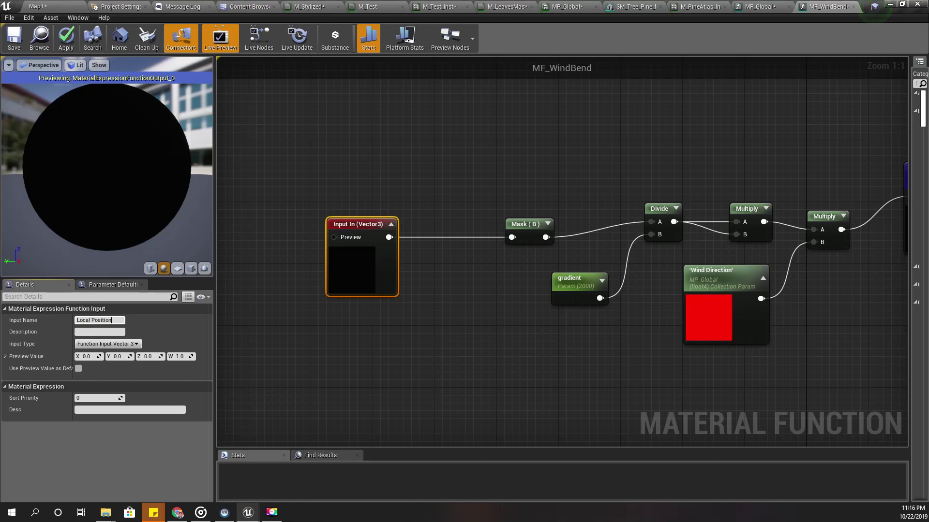
key("Return")
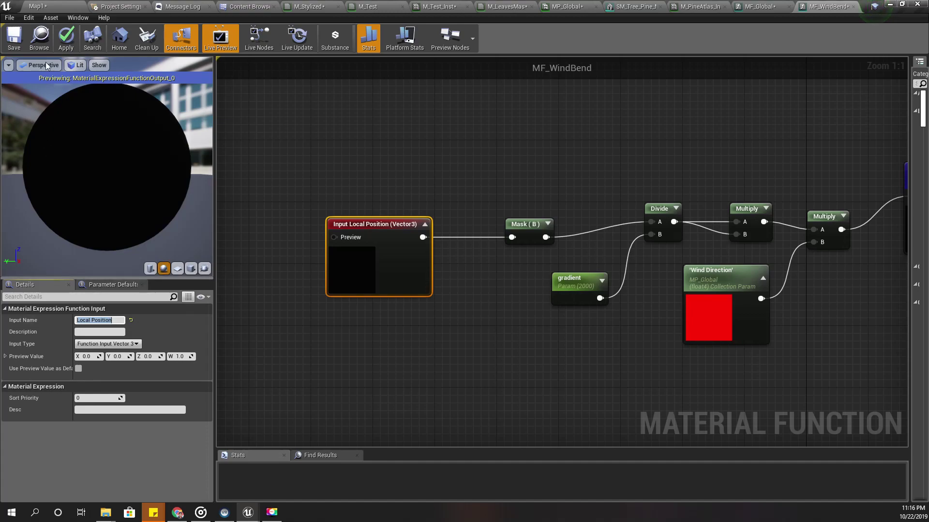
left_click(65, 38)
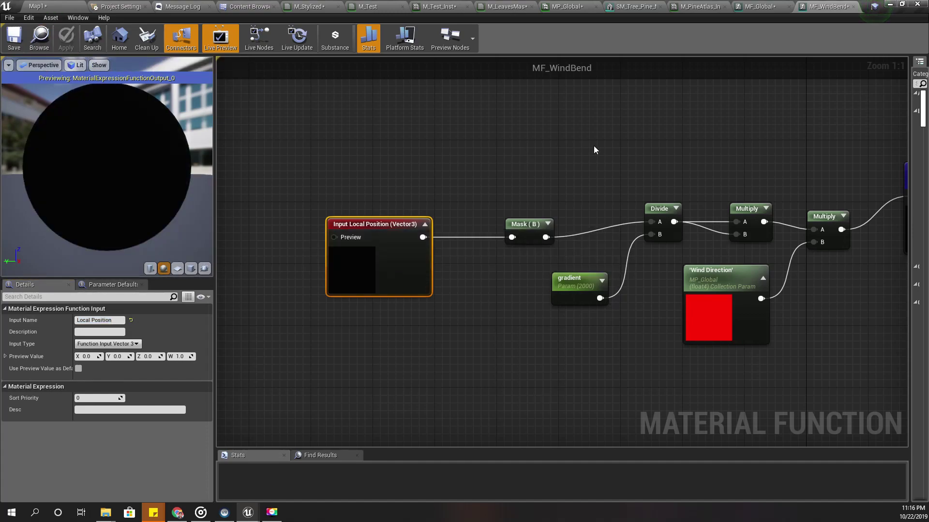
right_click_drag(593, 149, 476, 174)
scroll(503, 180, "down", 2)
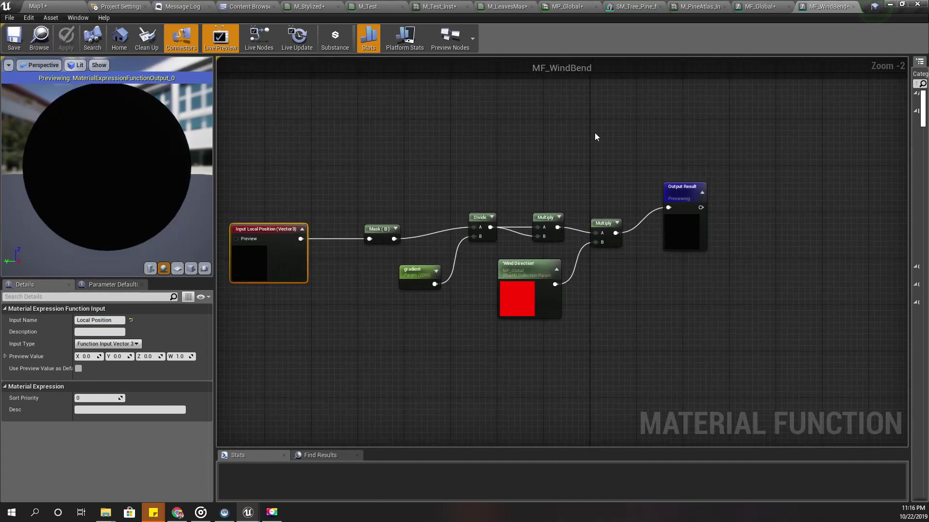
Step: Drop an MF_WindBend function call into the M_Stylized material graph
left_click(39, 39)
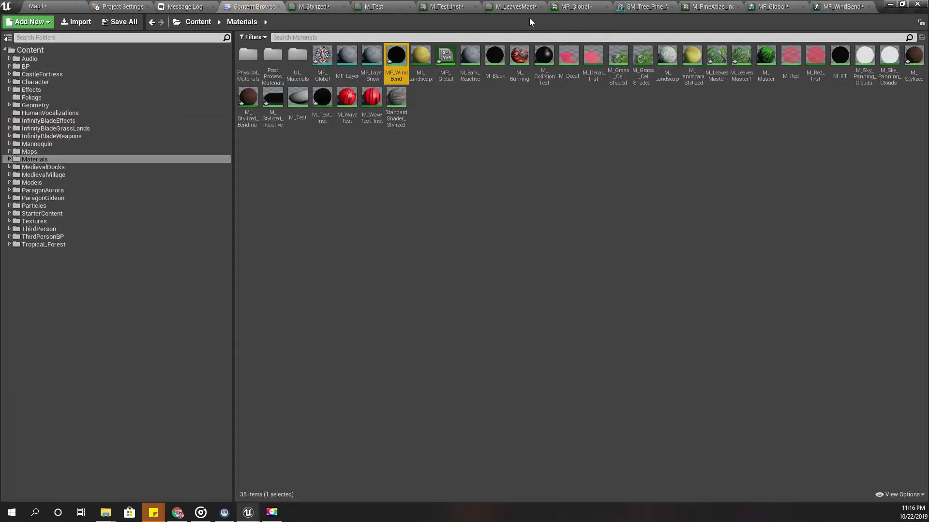
left_click(319, 6)
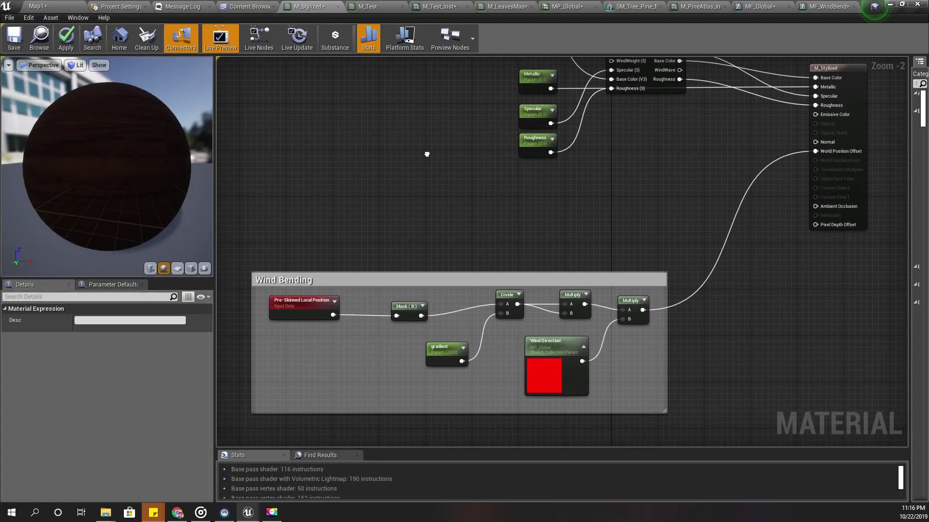
right_click_drag(423, 156, 428, 118)
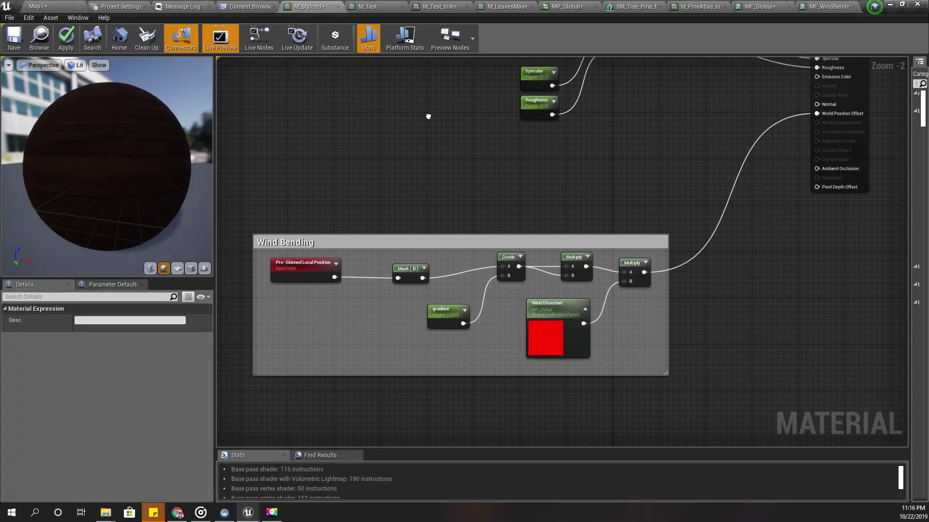
left_click(244, 5)
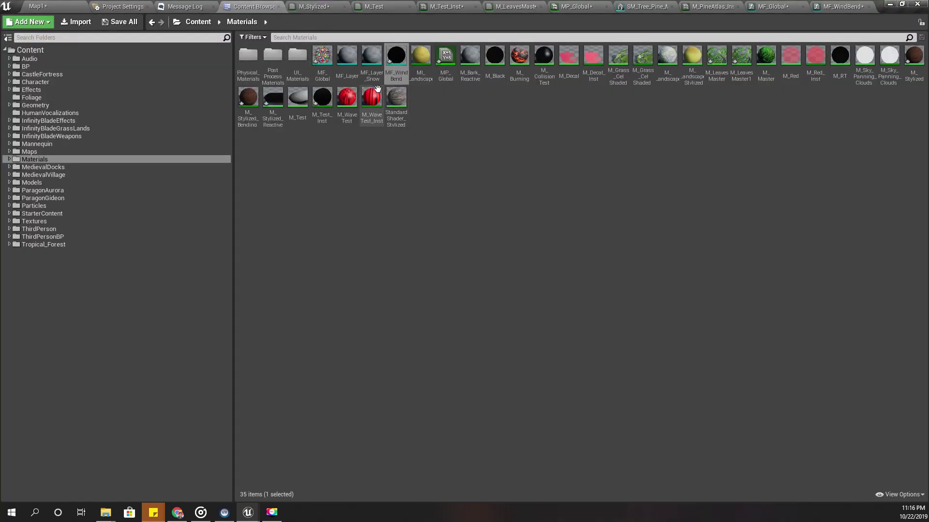
mouse_move(396, 58)
left_mouse_down()
mouse_move(488, 202)
mouse_move(304, 5)
left_mouse_up()
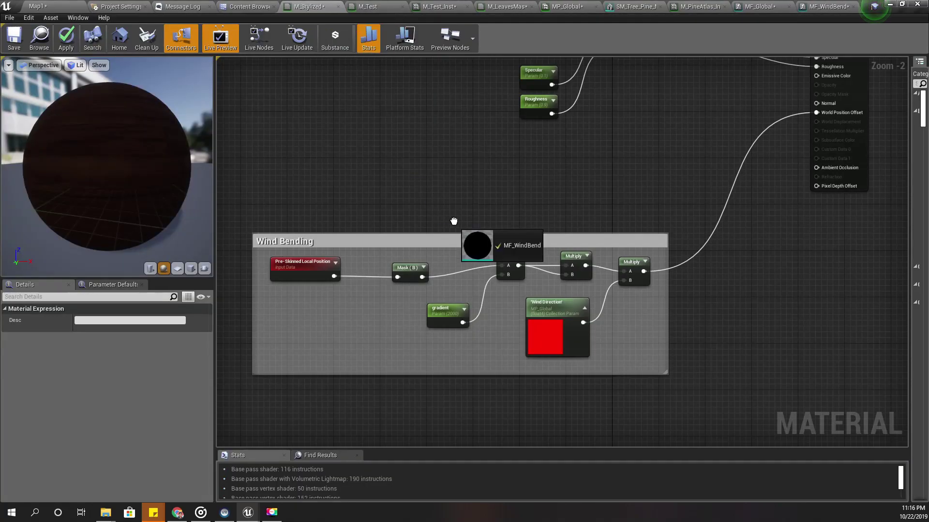
left_click_drag(304, 5, 572, 154)
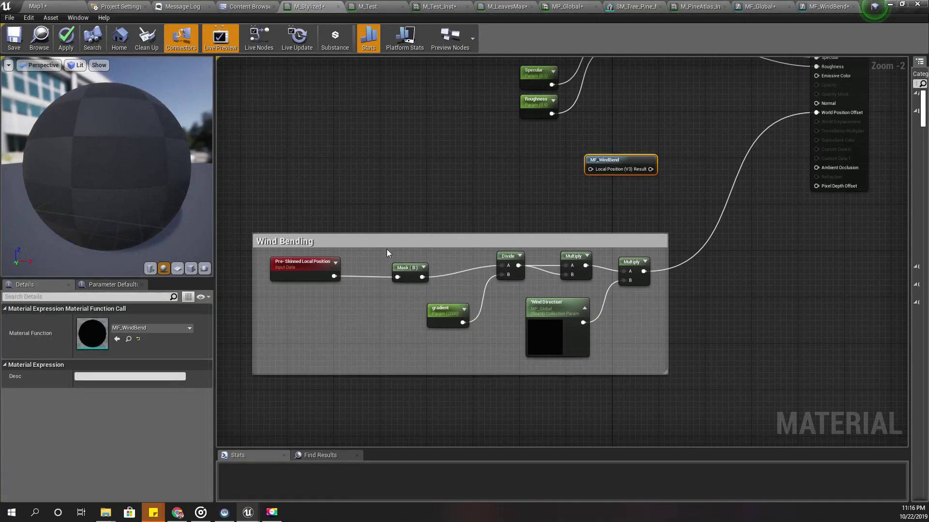
Step: Feed MF_WindBend Pre-Skinned Local Position, send its Result to World Position Offset, return to Map1
mouse_move(334, 276)
left_mouse_down()
mouse_move(598, 171)
mouse_move(589, 169)
left_mouse_up()
right_click_drag(651, 169, 494, 227)
left_click_drag(493, 227, 665, 170)
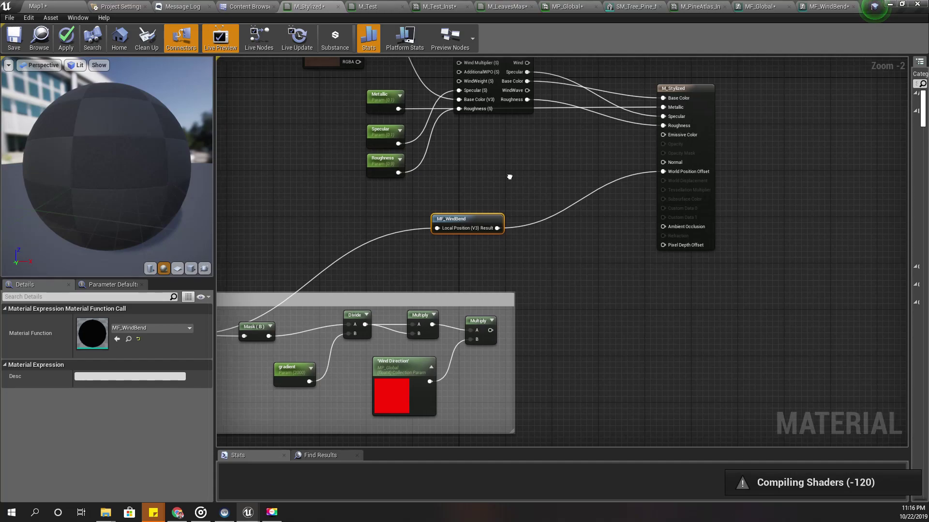
right_click_drag(510, 176, 589, 184)
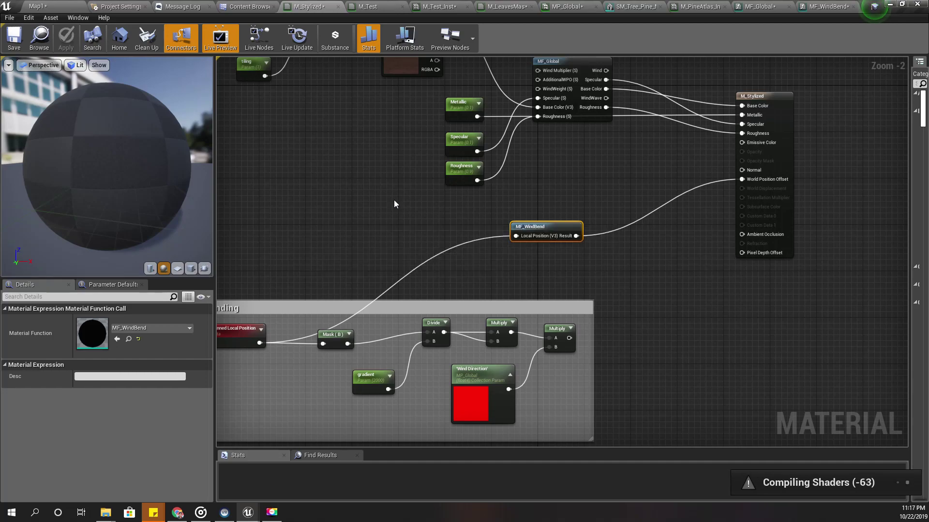
left_click(71, 5)
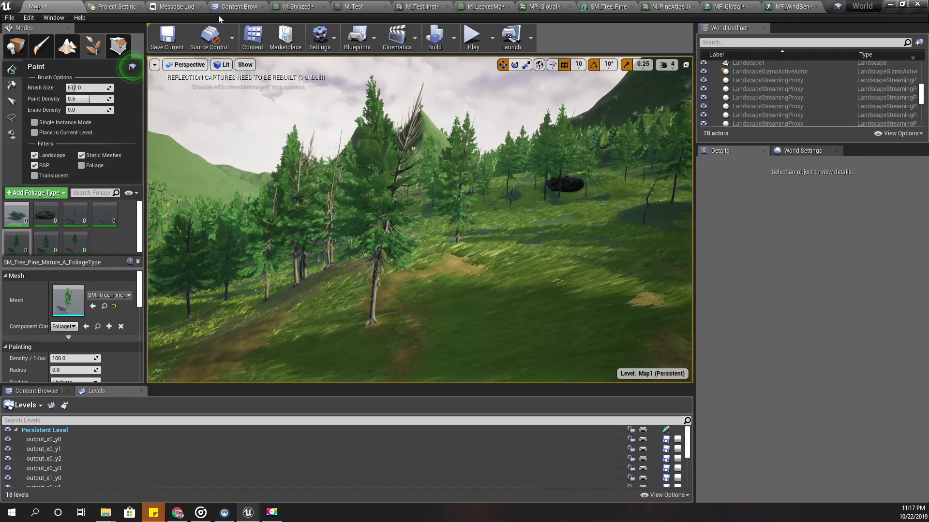
Step: Drop the MF_WindBend function into the M_LeavesMaster graph near the material outputs
left_click(485, 6)
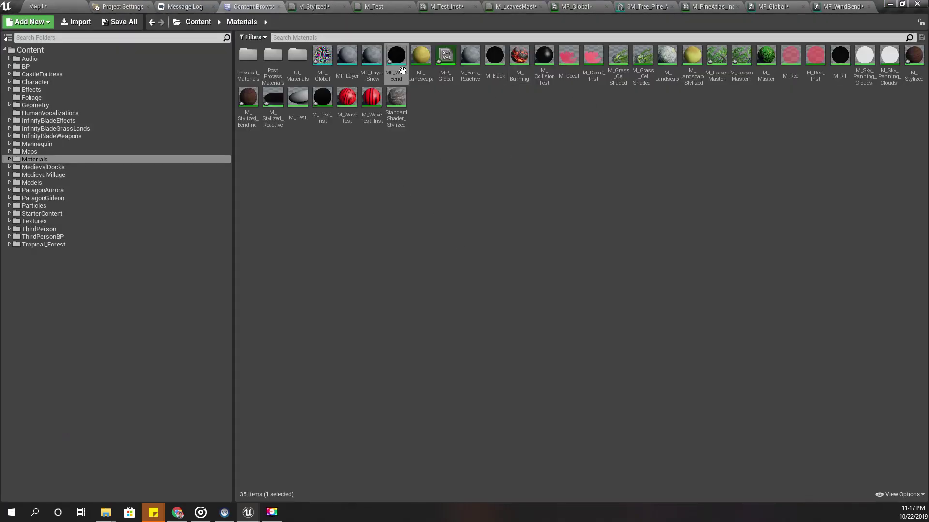
left_click_drag(401, 69, 516, 10)
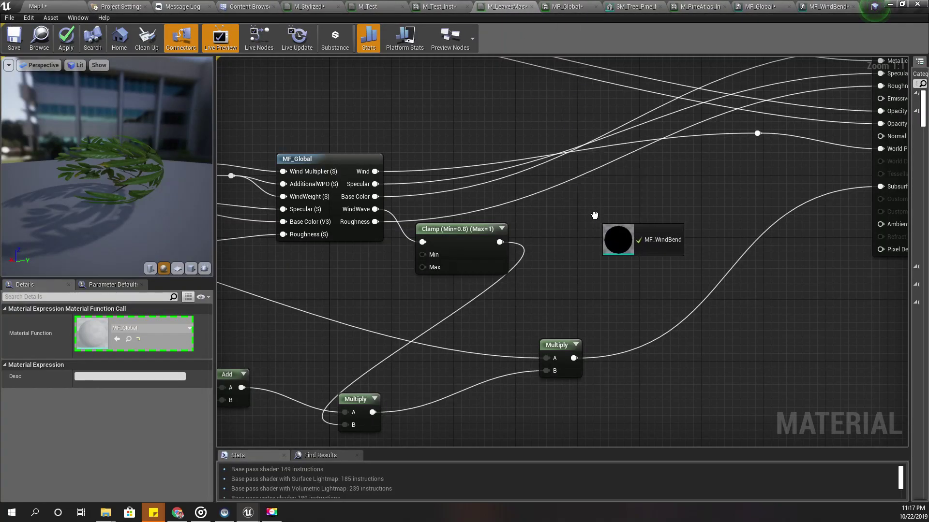
left_click_drag(516, 10, 680, 247)
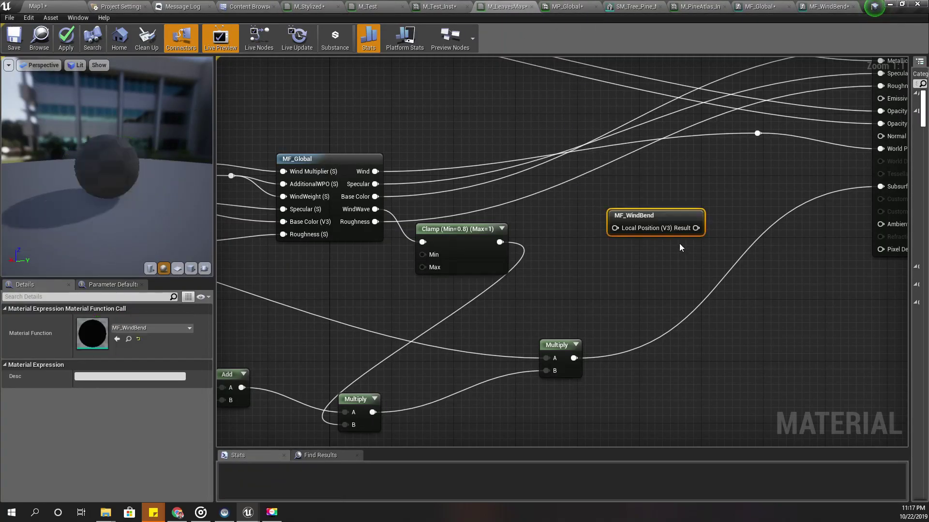
right_click_drag(663, 252, 539, 264)
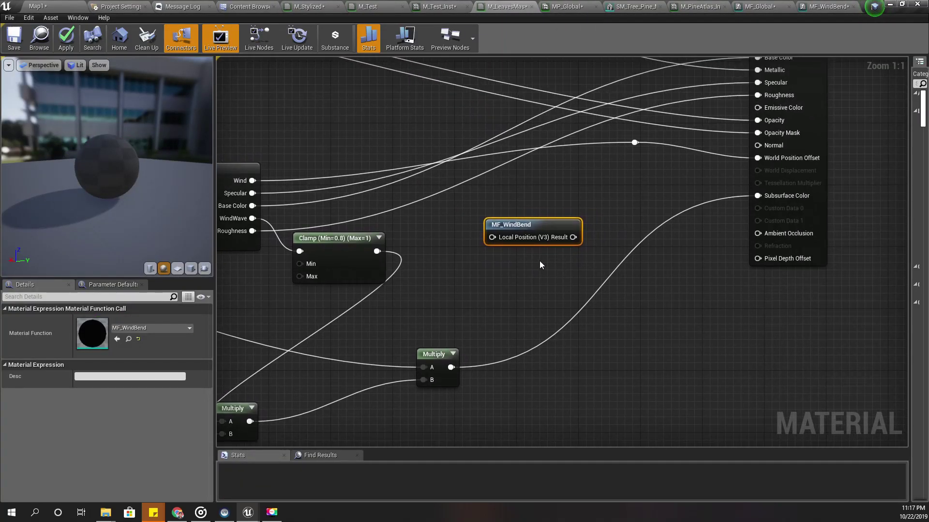
left_click_drag(635, 143, 646, 161)
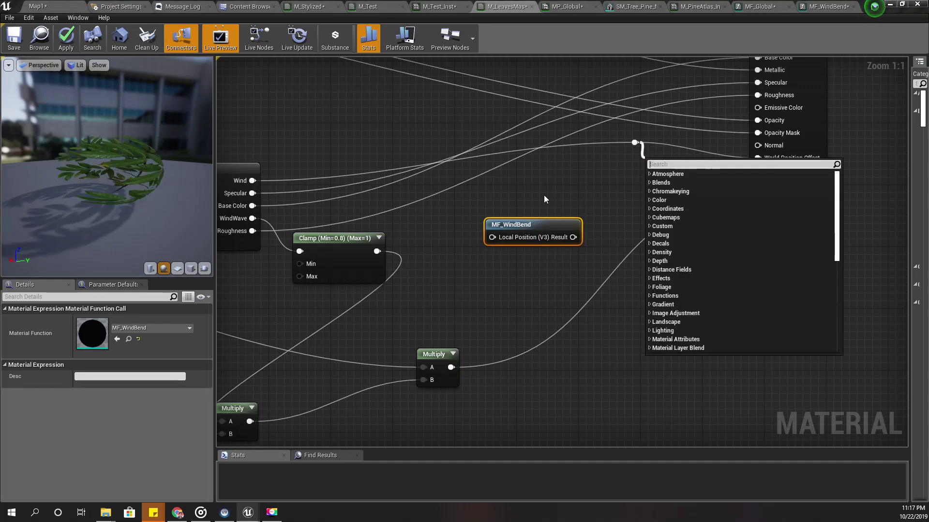
right_click_drag(543, 196, 648, 165)
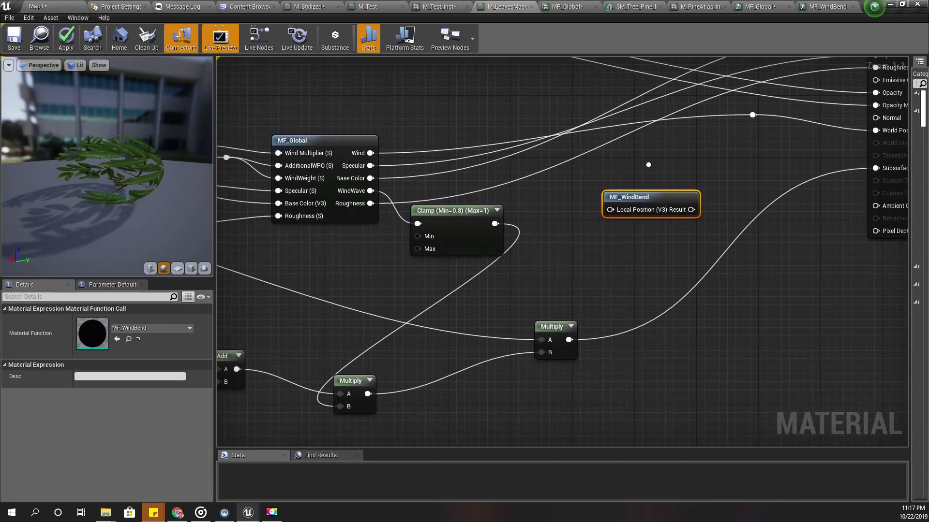
right_click_drag(648, 165, 573, 155)
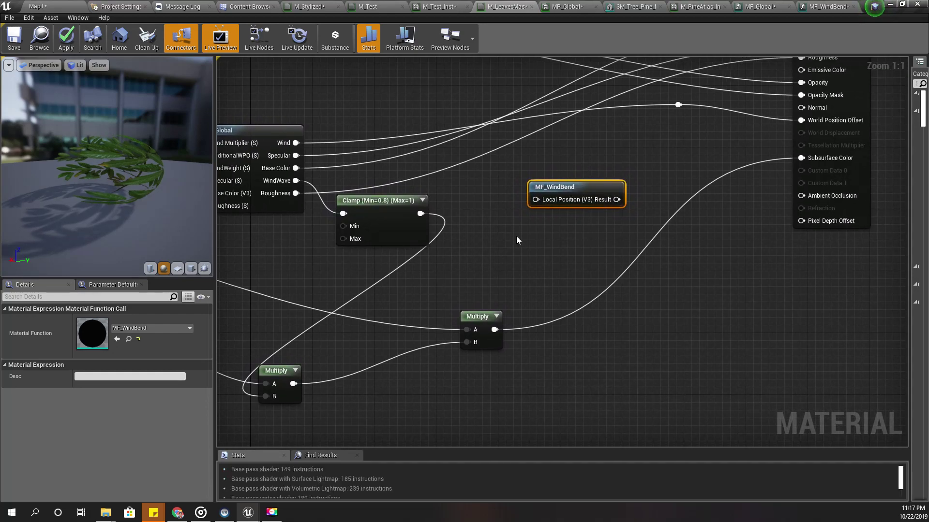
left_click_drag(556, 191, 605, 181)
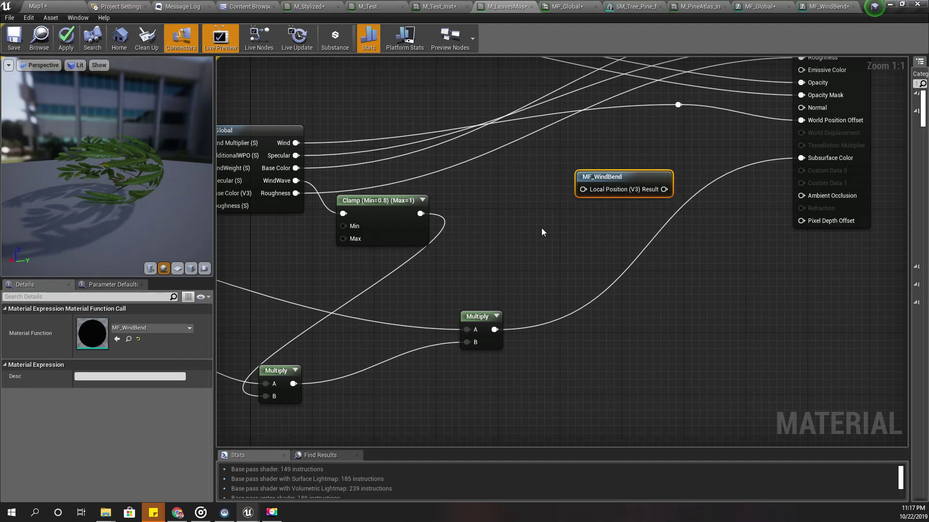
right_click_drag(522, 218, 514, 220)
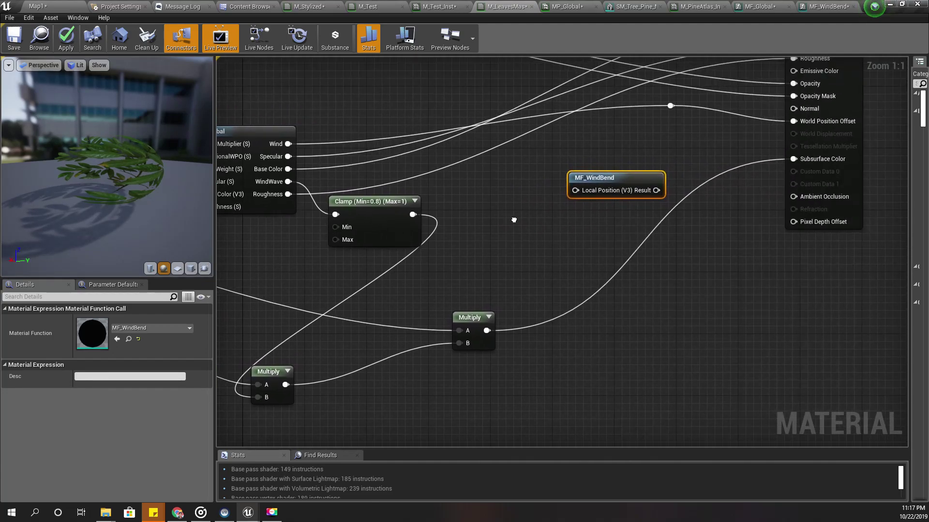
Step: Add a Pre-Skinned Local Position node wired to MF_WindBend's Local Position input
right_click(492, 222)
type("pr")
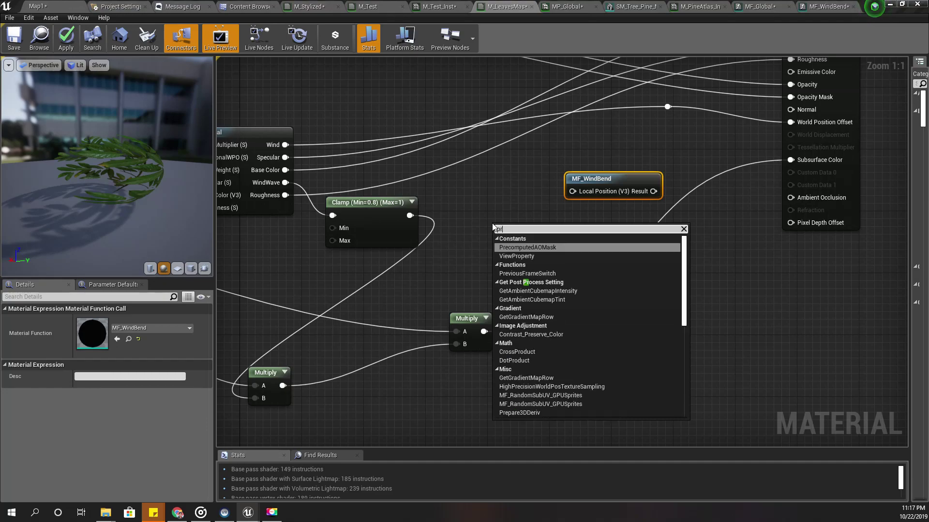
type("e skin")
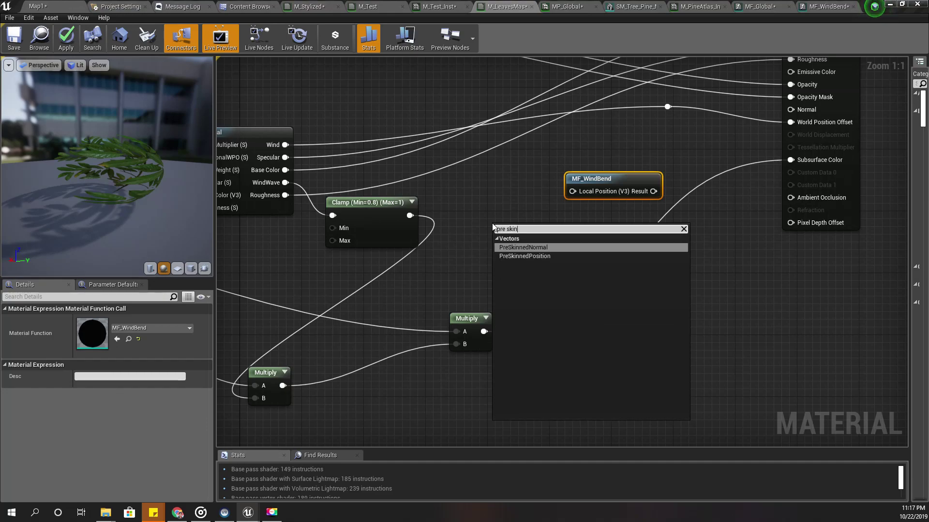
key("Down")
key("Return")
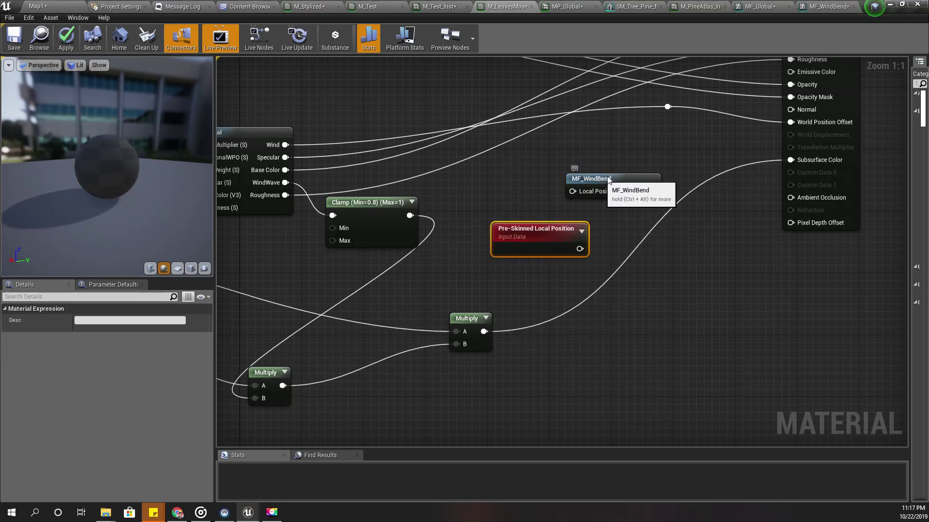
left_click_drag(608, 180, 631, 172)
mouse_move(587, 245)
left_mouse_down()
mouse_move(572, 244)
mouse_move(596, 184)
left_mouse_up()
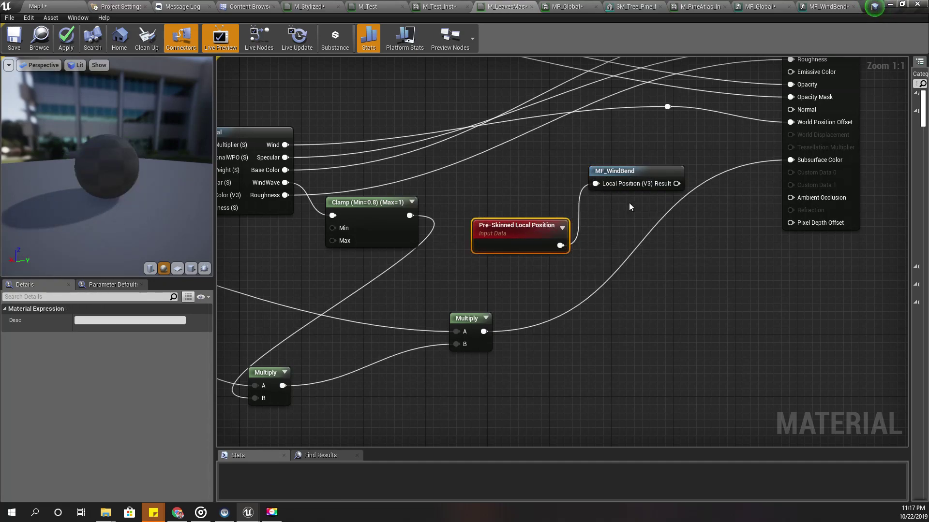
right_click_drag(629, 202, 566, 238)
Step: Insert an Add node on the World Position Offset wire with MF_WindBend's Result in B
left_click_drag(580, 203, 556, 198)
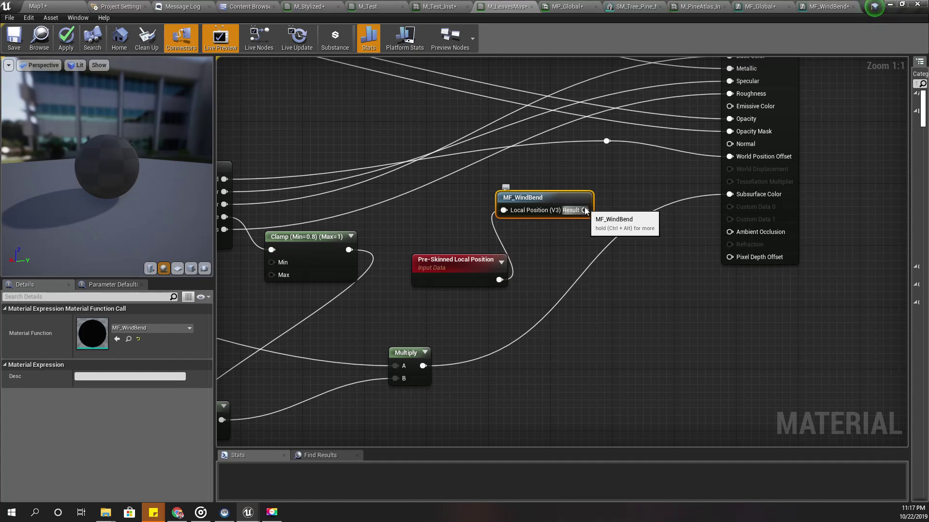
left_click_drag(606, 140, 626, 148)
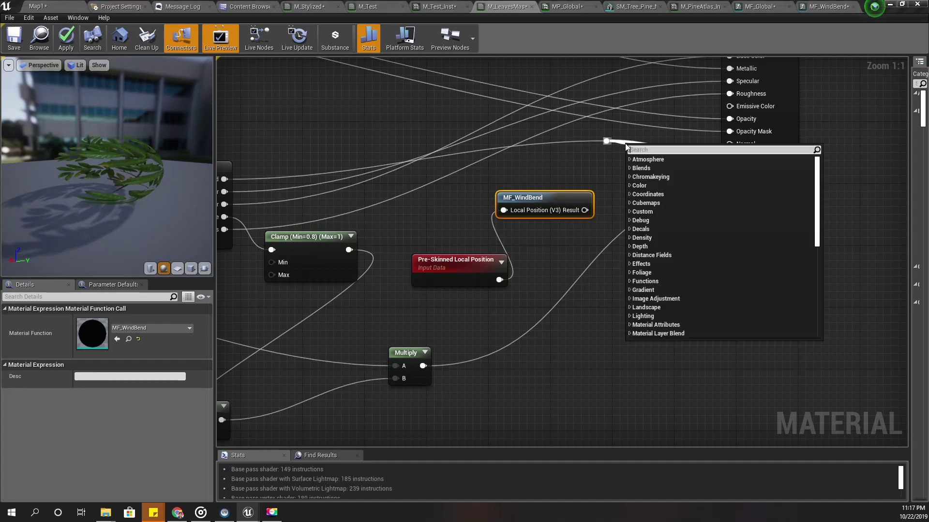
type("add")
key("Return")
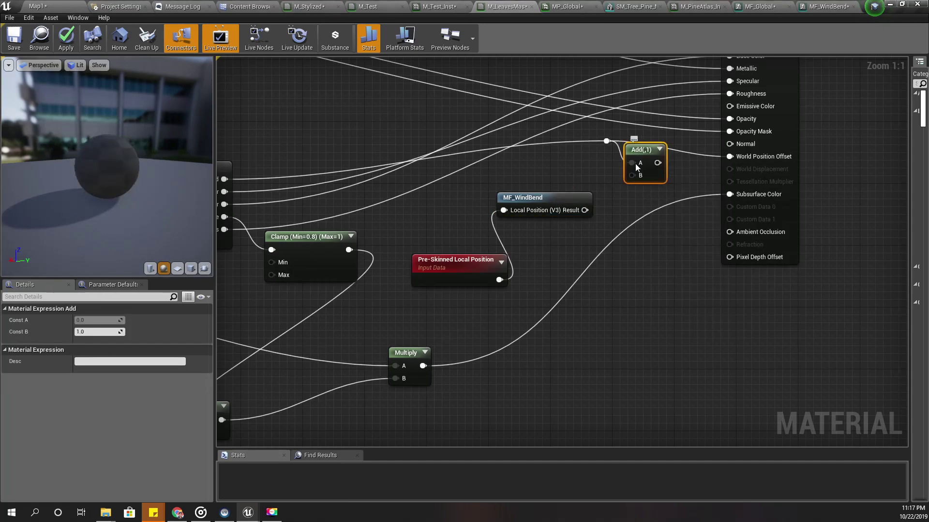
mouse_move(585, 210)
left_mouse_down()
mouse_move(632, 175)
mouse_move(728, 157)
left_mouse_up()
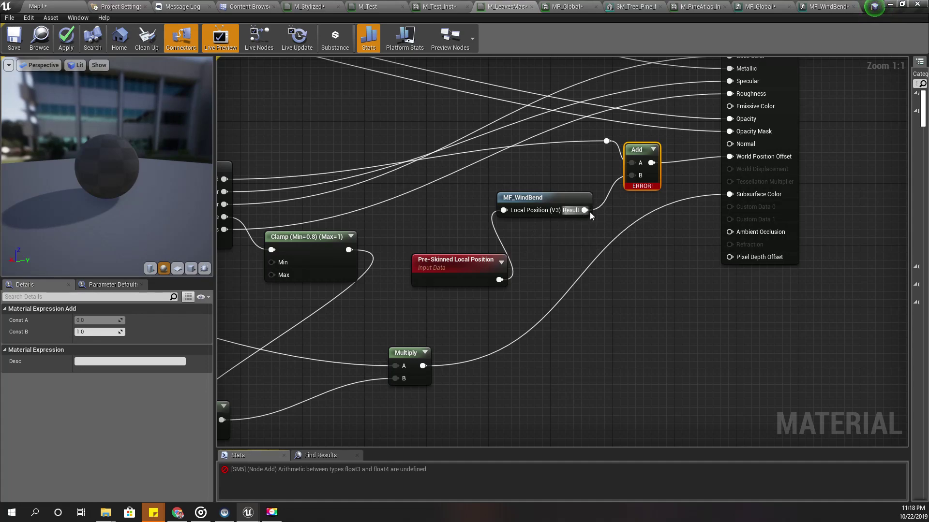
left_click_drag(634, 156, 645, 150)
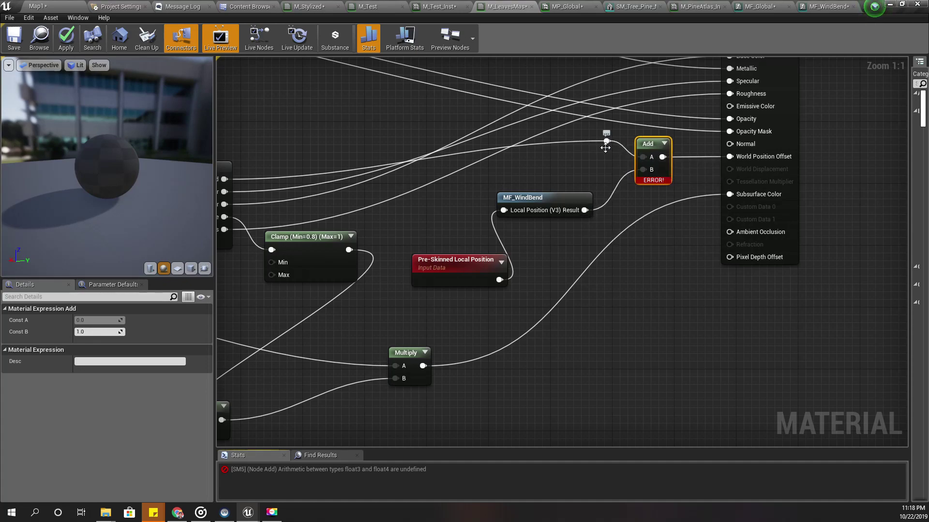
mouse_move(606, 141)
left_mouse_down()
mouse_move(538, 160)
mouse_move(559, 163)
left_mouse_up()
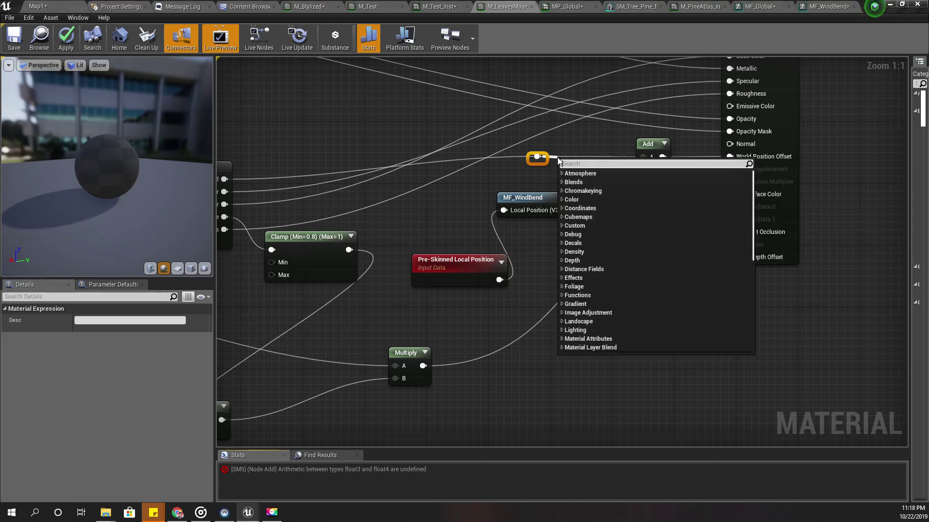
type("componen")
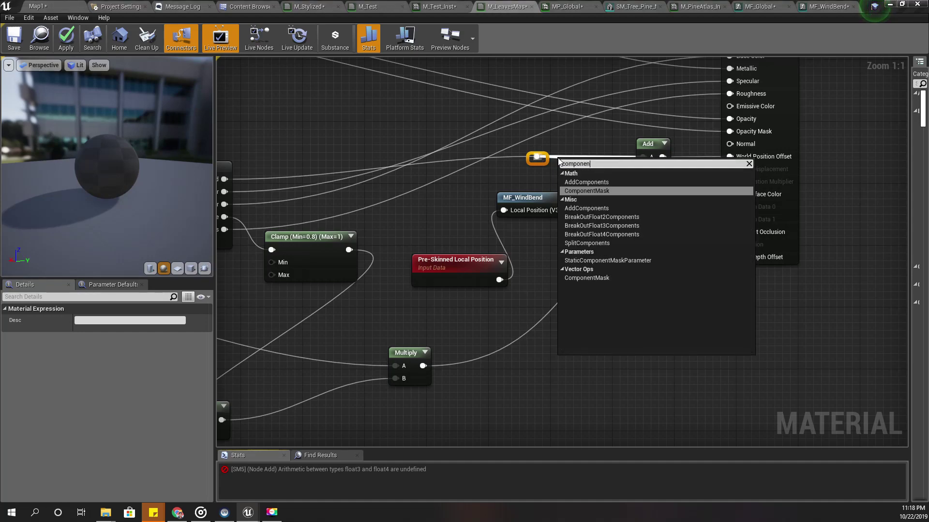
Step: Create a ComponentMask keeping R, G and B, wired into the Add node's A
key("Return")
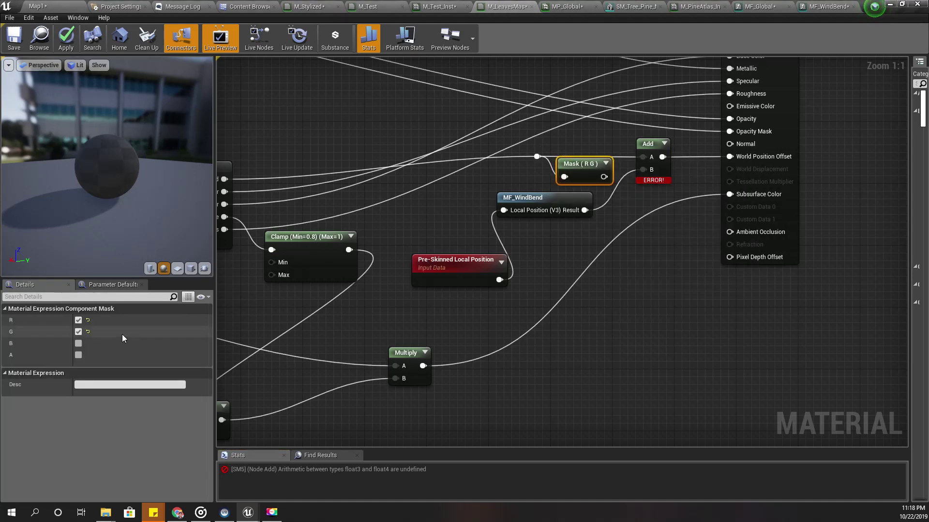
left_click(79, 343)
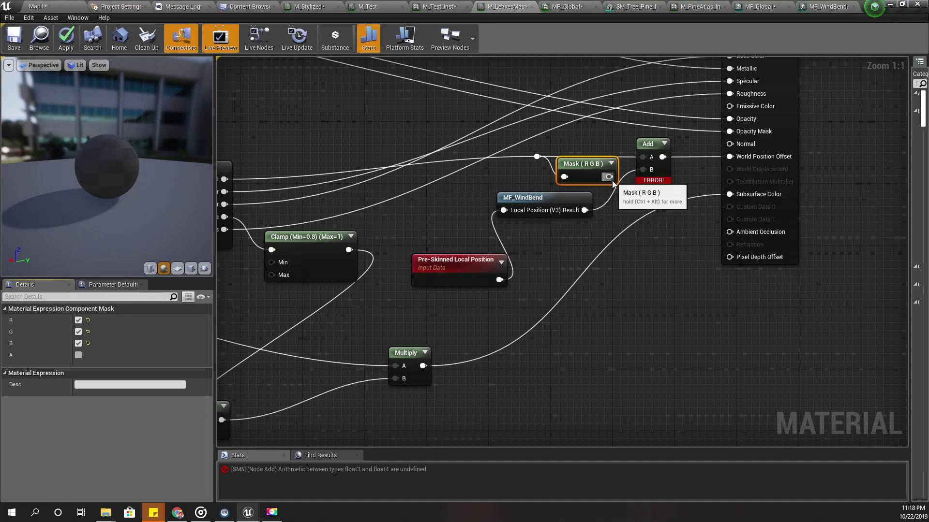
left_click_drag(610, 176, 648, 158)
left_click_drag(590, 163, 591, 159)
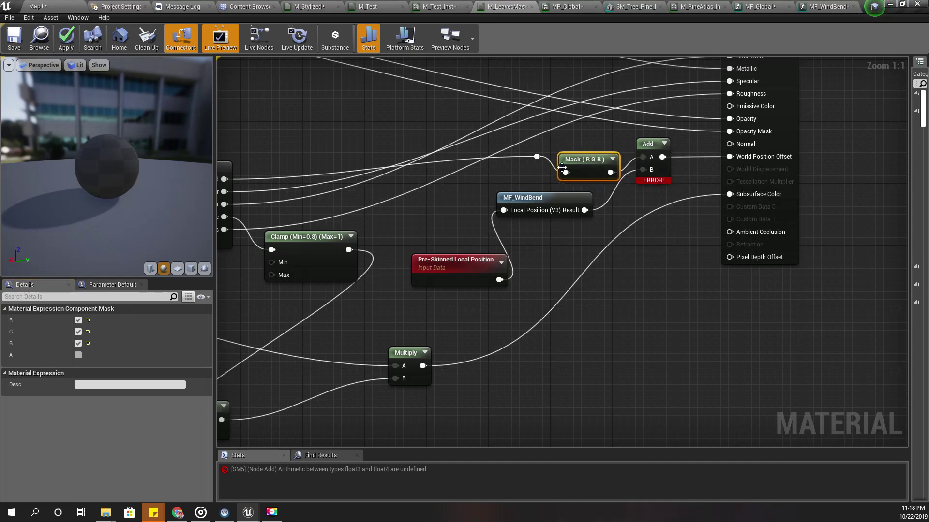
Step: Try applying M_LeavesMaster twice, cancel both error prompts, and inspect the mask nodes
left_click(66, 40)
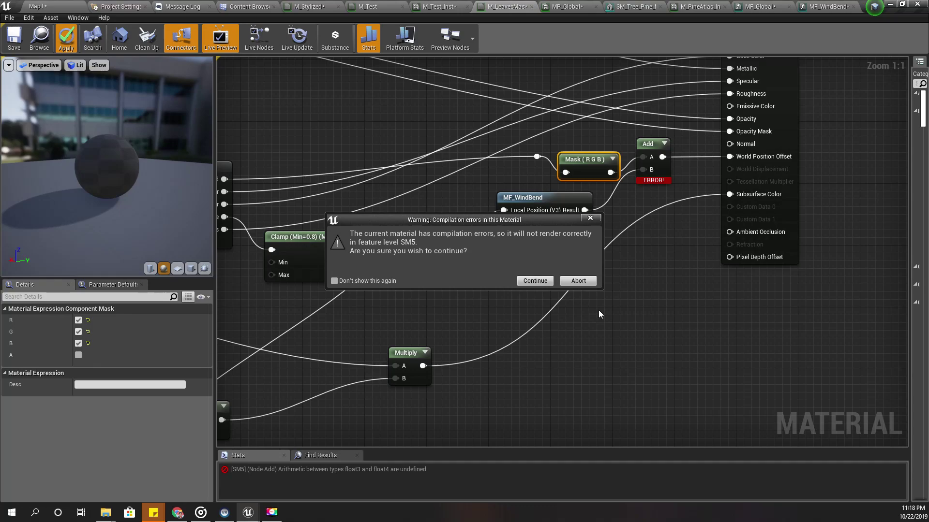
left_click(579, 281)
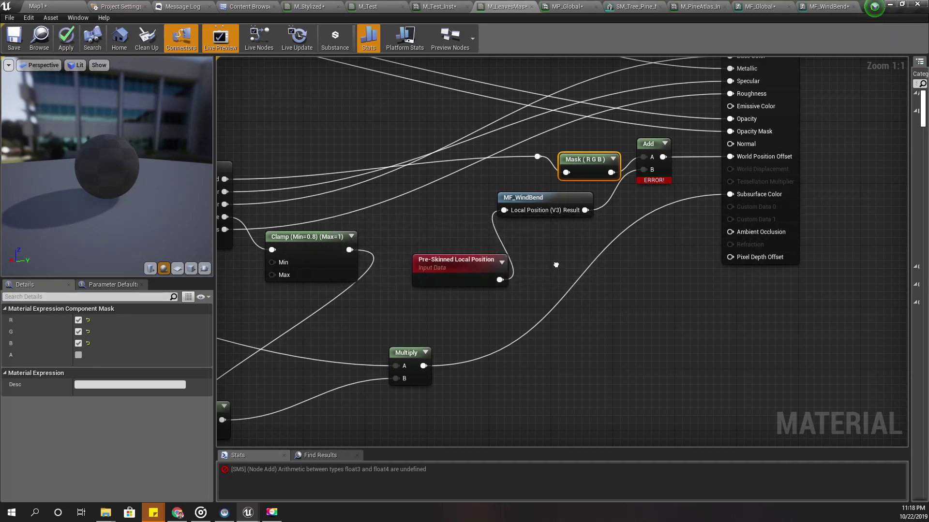
right_click_drag(556, 265, 585, 265)
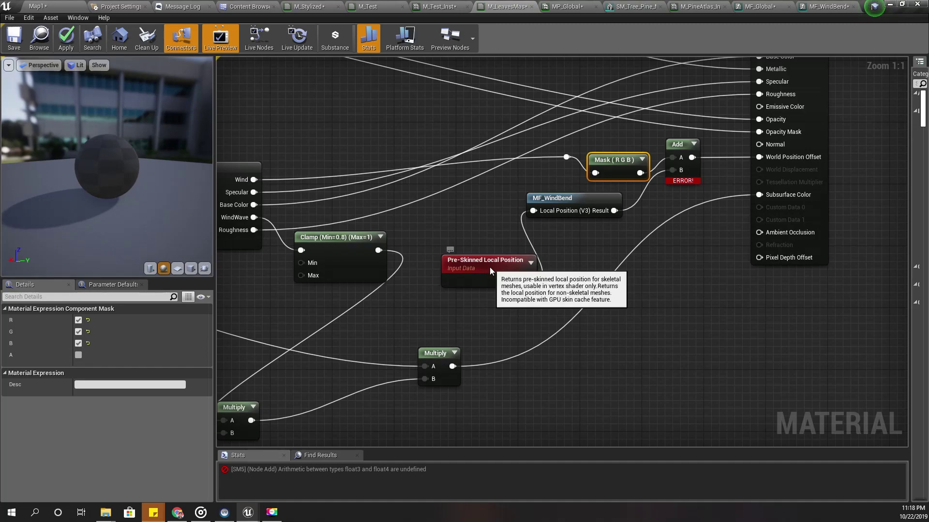
left_click_drag(490, 268, 483, 267)
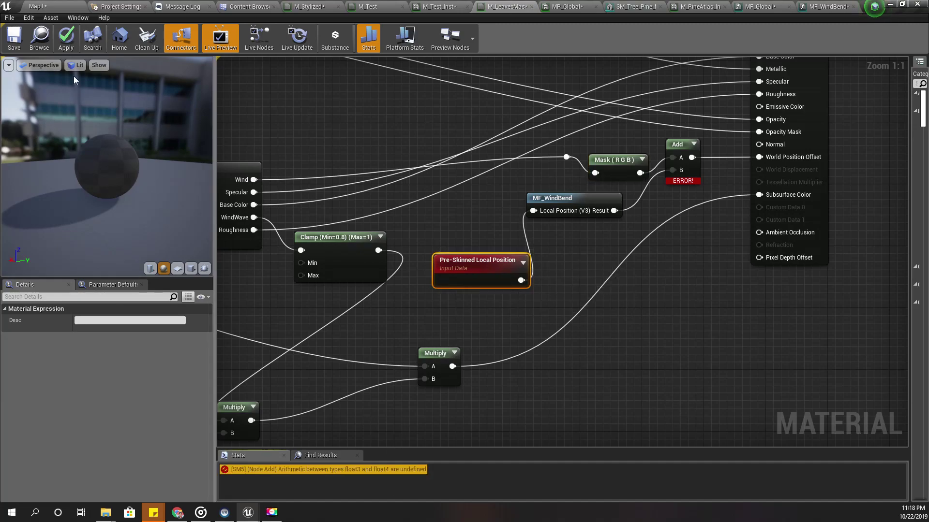
left_click(66, 39)
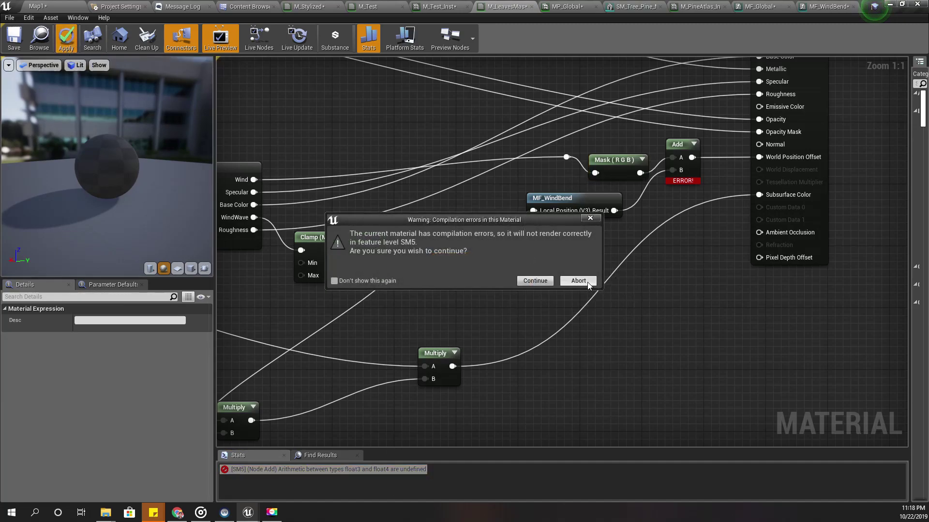
left_click(578, 281)
right_click_drag(568, 277, 580, 286)
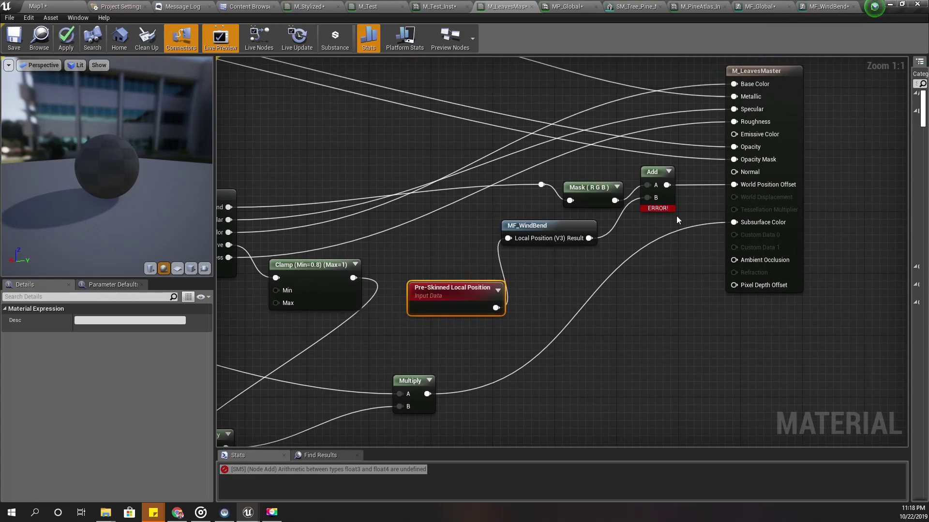
left_click_drag(591, 190, 584, 182)
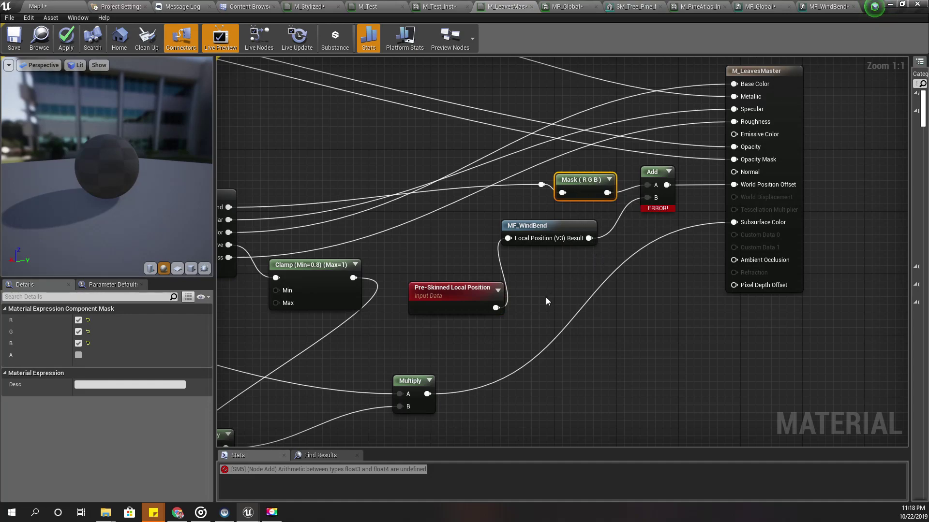
mouse_move(547, 296)
right_mouse_down()
mouse_move(689, 294)
mouse_move(515, 337)
right_mouse_up()
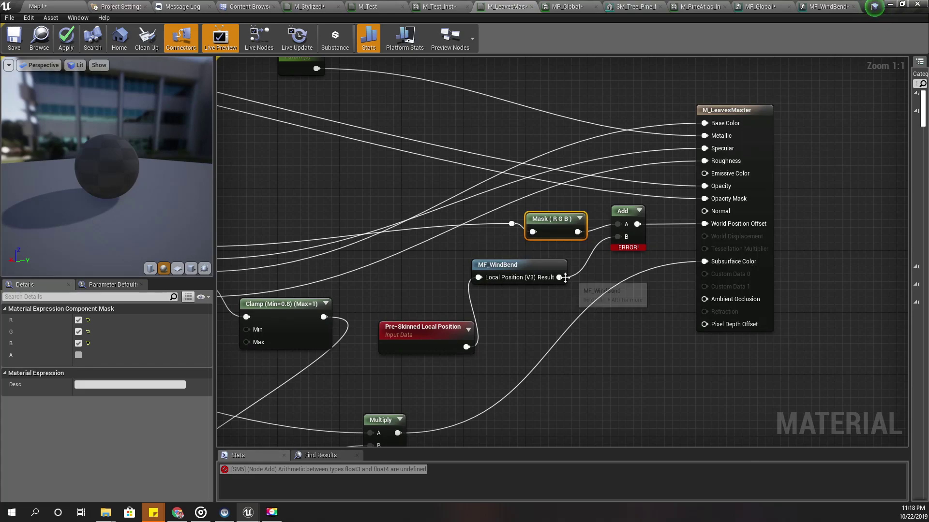
Step: Reroute MF_WindBend's Result through the RGB mask into the Add node's B input
right_click(619, 238)
left_click(631, 264)
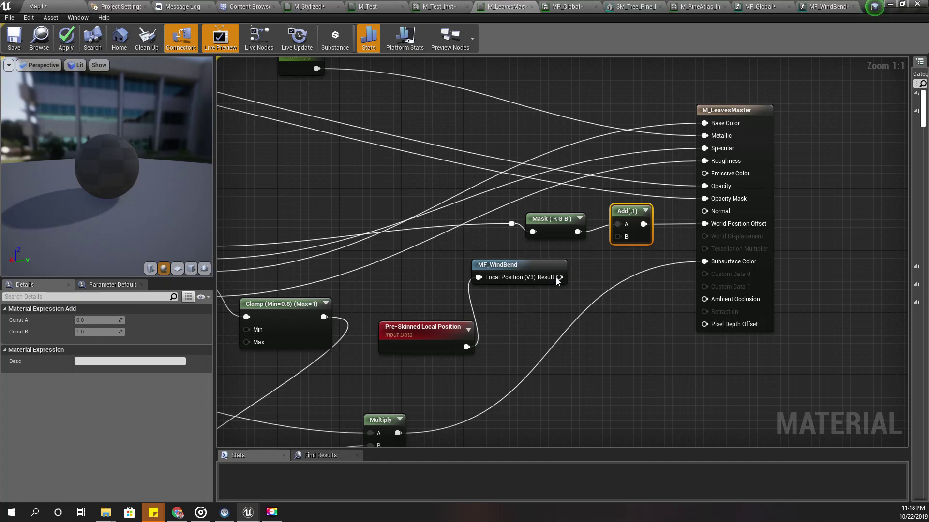
left_click(528, 269)
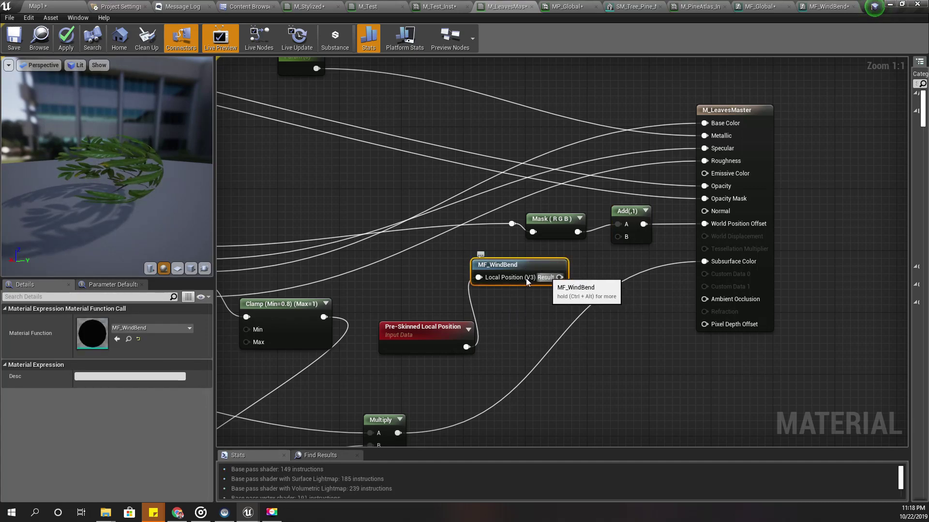
left_click(560, 224)
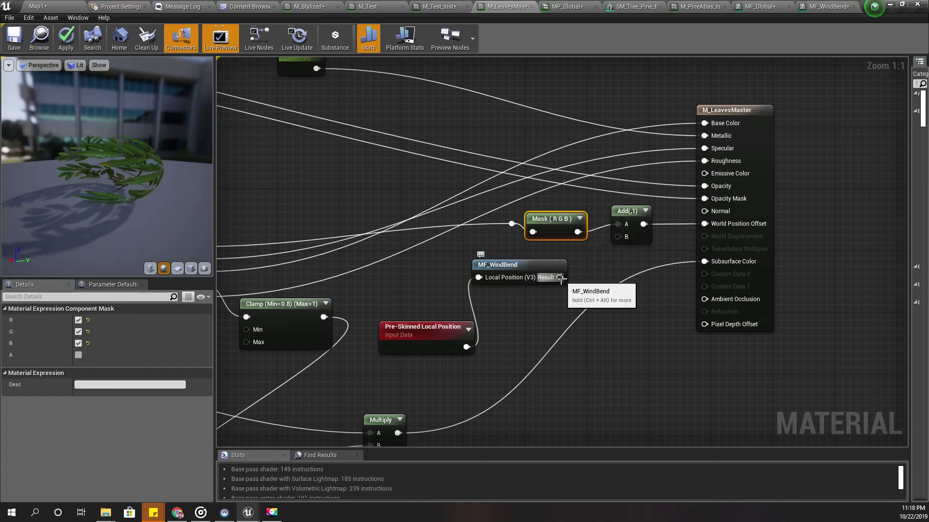
left_click_drag(560, 278, 618, 237)
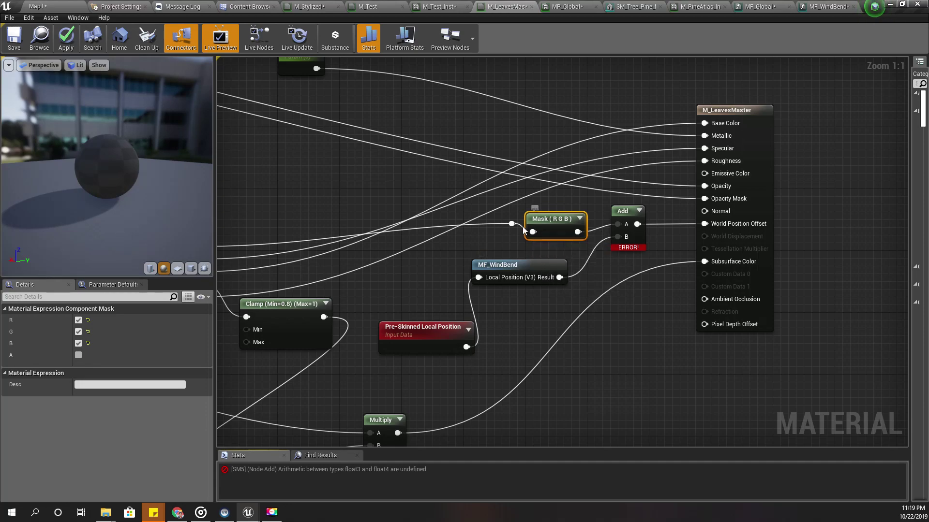
left_click_drag(512, 224, 620, 224)
mouse_move(559, 277)
left_mouse_down()
mouse_move(578, 282)
mouse_move(532, 232)
mouse_move(621, 236)
left_mouse_up()
left_click(536, 242)
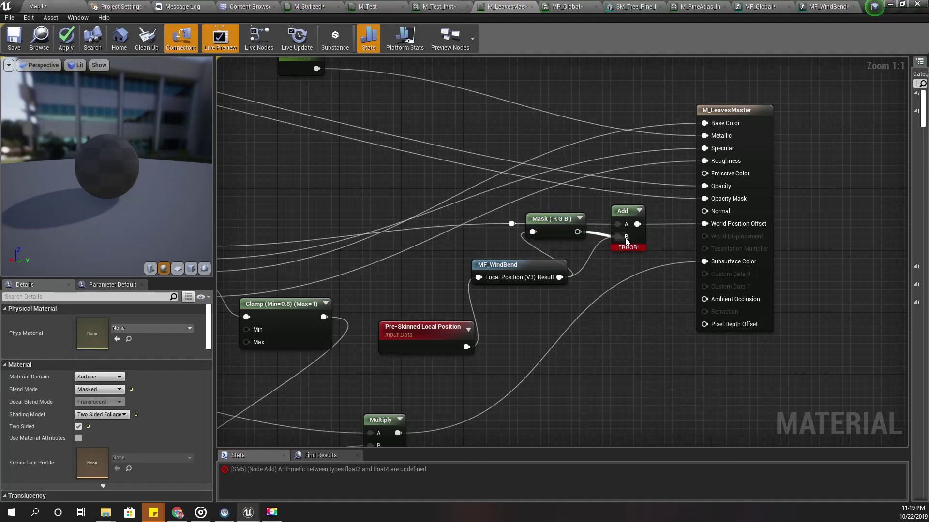
left_click_drag(546, 218, 603, 265)
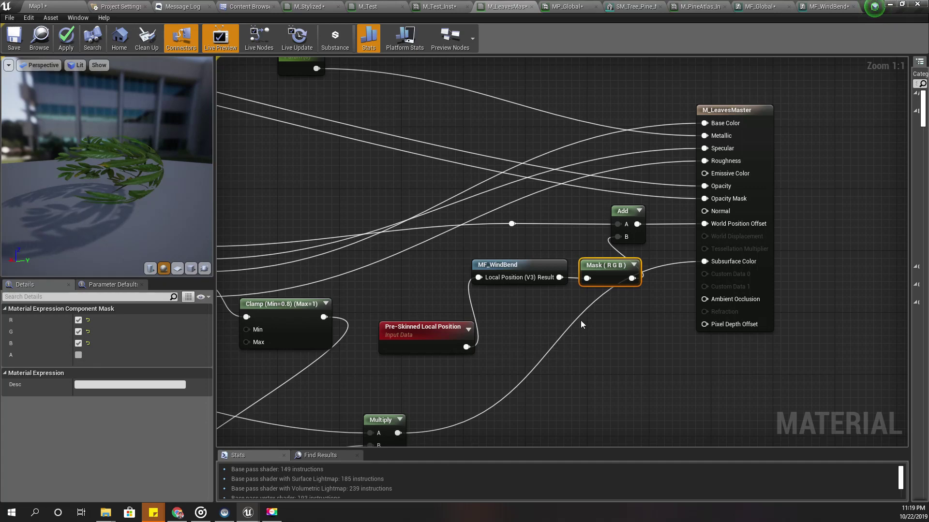
right_click_drag(581, 324, 564, 303)
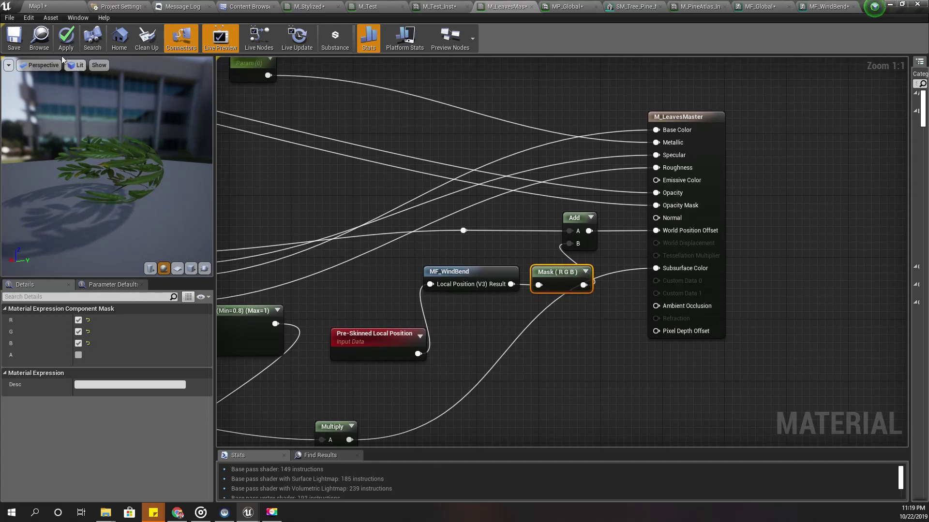
Step: Apply the M_LeavesMaster changes and return to the Map1 level
left_click(65, 38)
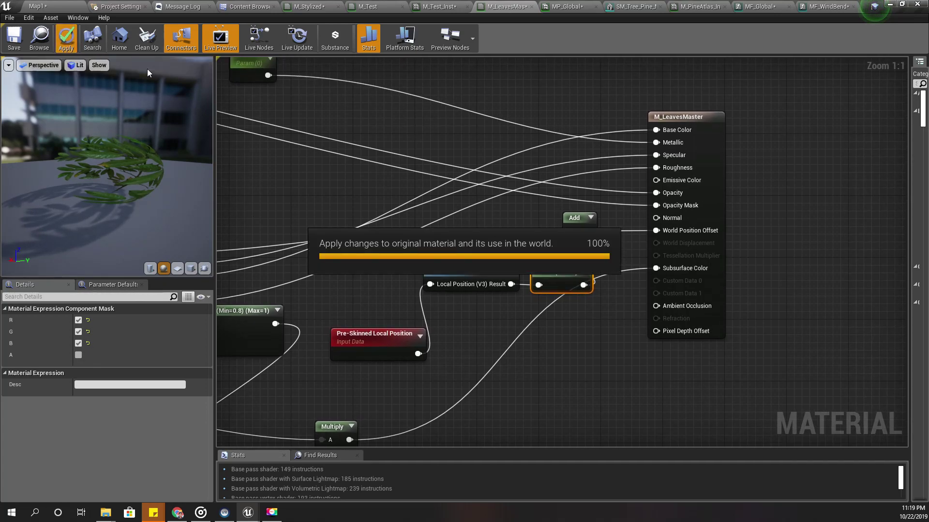
left_click(57, 5)
right_click_drag(420, 218, 434, 219)
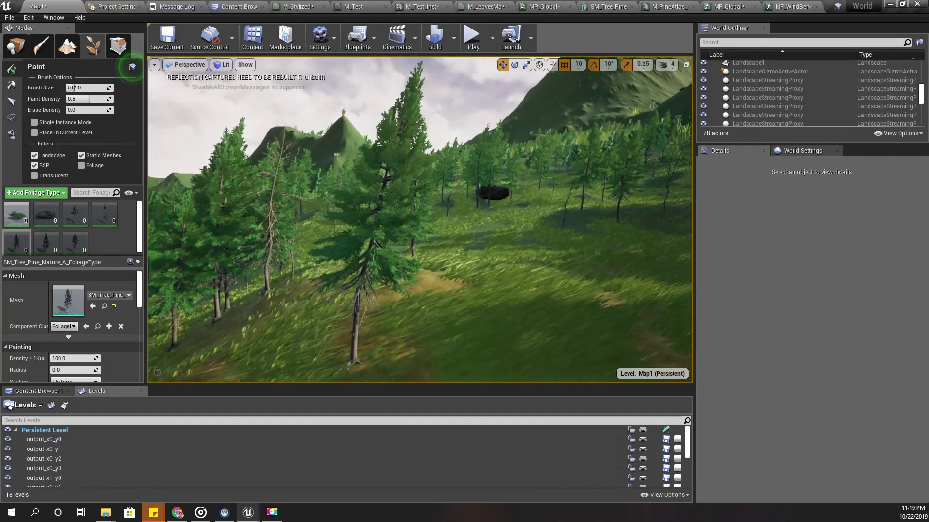
Step: Fly the camera through the pines to a hillside view, then float MP_Global in its own window
right_click_drag(419, 220, 435, 220)
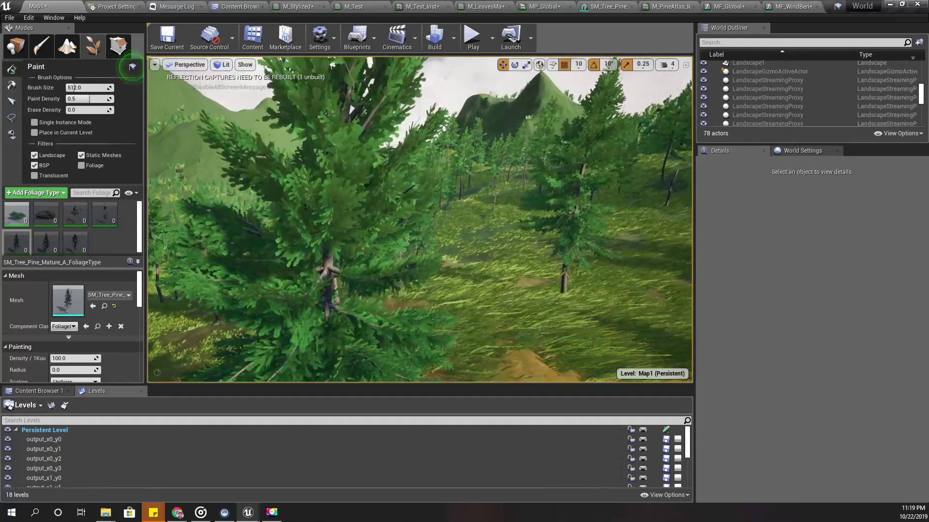
mouse_move(419, 220)
right_mouse_down()
mouse_move(436, 220)
mouse_move(246, 247)
right_mouse_up()
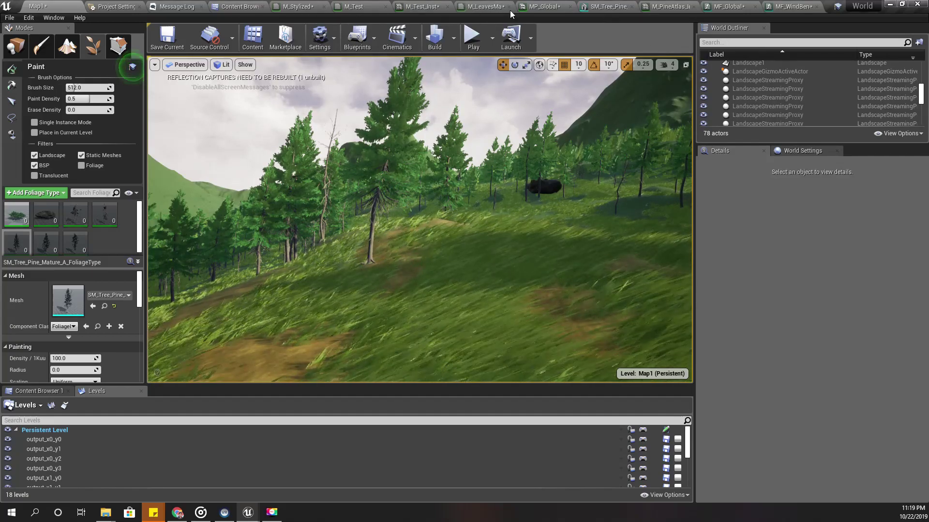
left_click_drag(544, 7, 693, 214)
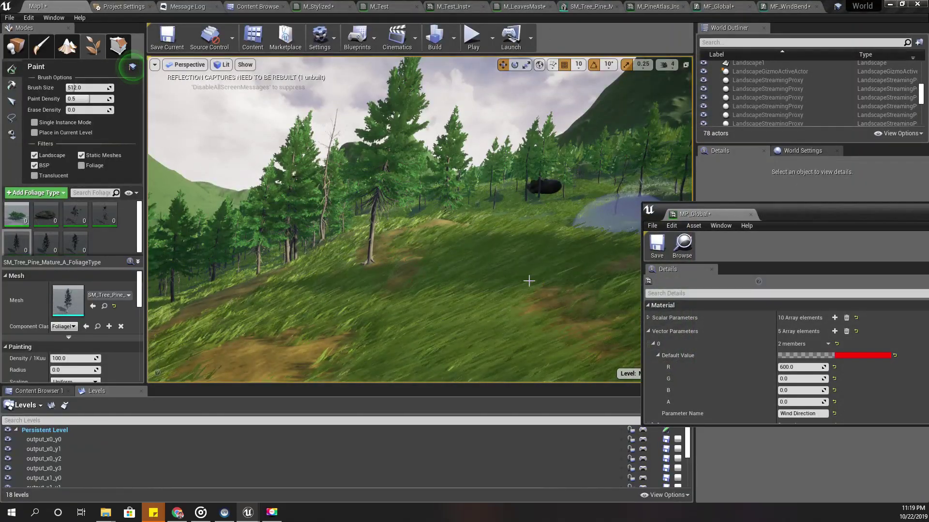
Step: Switch to an immersive F11 viewport and drag-scrub the Wind Direction R value
key("F11")
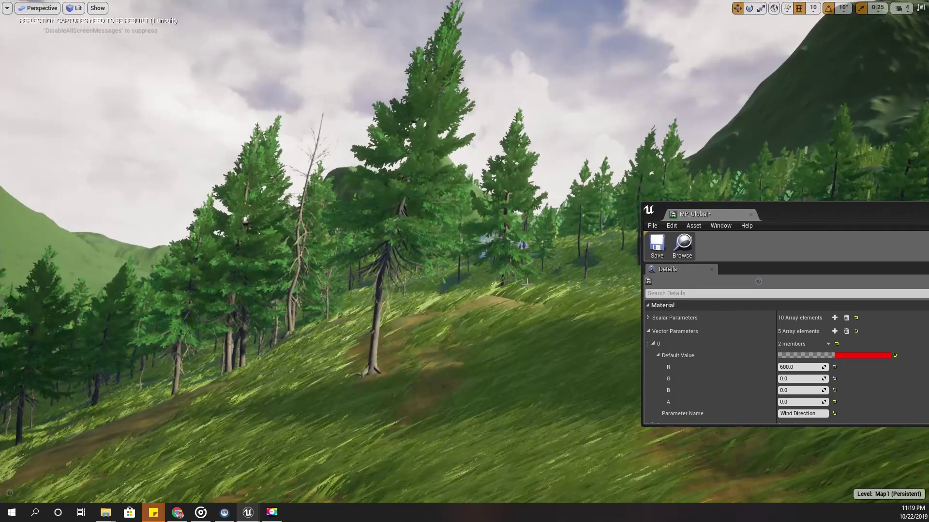
mouse_move(822, 367)
left_mouse_down()
mouse_move(696, 367)
mouse_move(733, 367)
left_mouse_up()
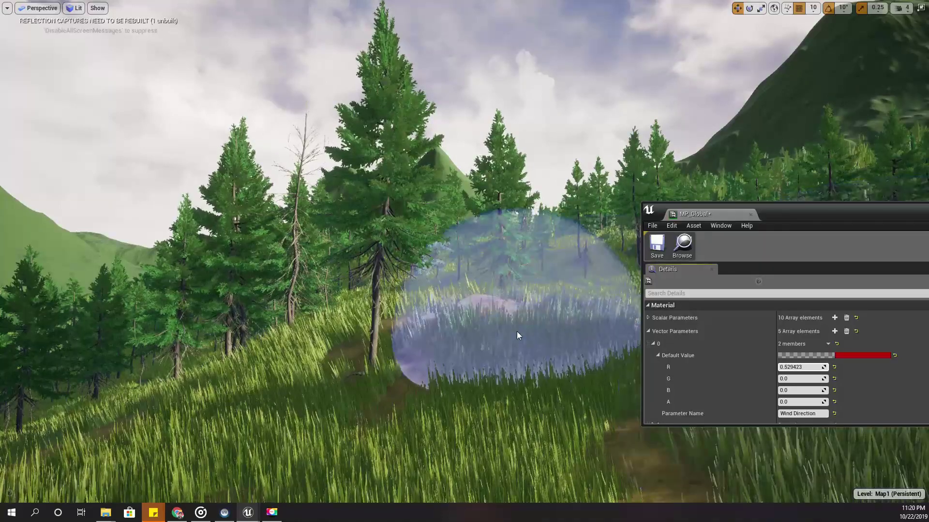
right_click_drag(516, 336, 512, 330)
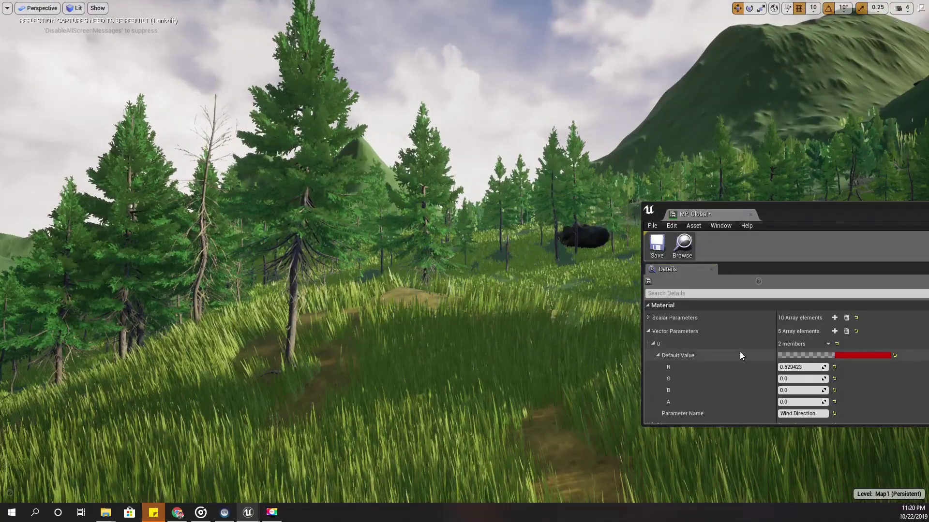
mouse_move(824, 367)
left_mouse_down()
mouse_move(799, 368)
mouse_move(841, 368)
mouse_move(798, 367)
mouse_move(832, 368)
left_mouse_up()
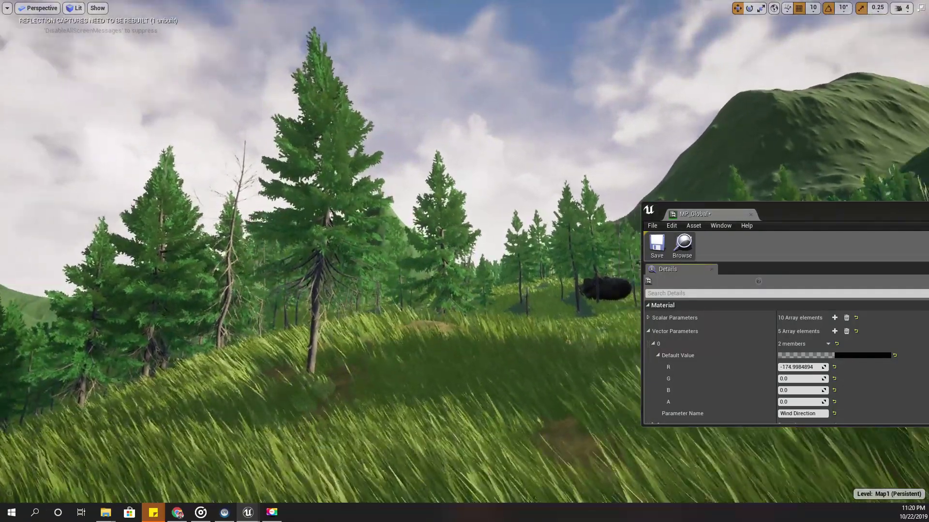
right_click_drag(477, 360, 515, 348)
Step: Enter Wind Direction R values 300, 500, 100 and 200, finishing at -200
left_click(797, 367)
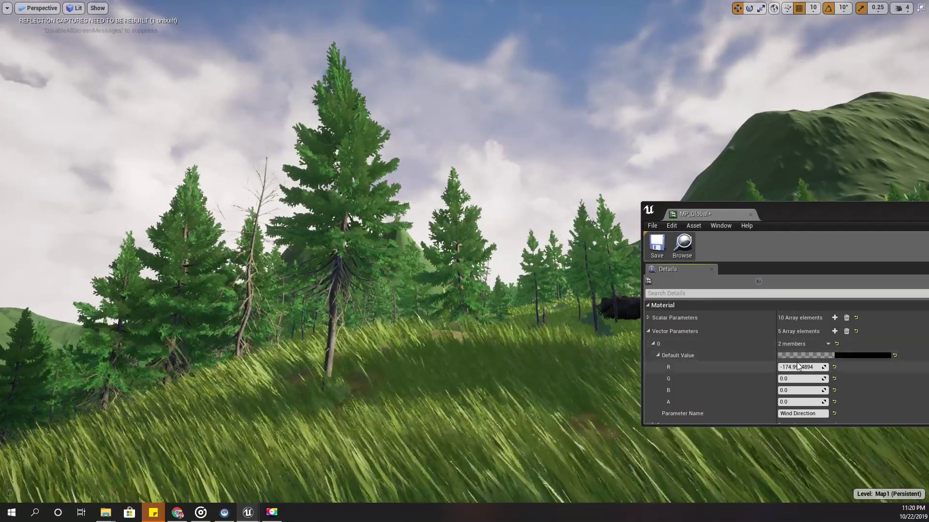
key("BackSpace")
type("00")
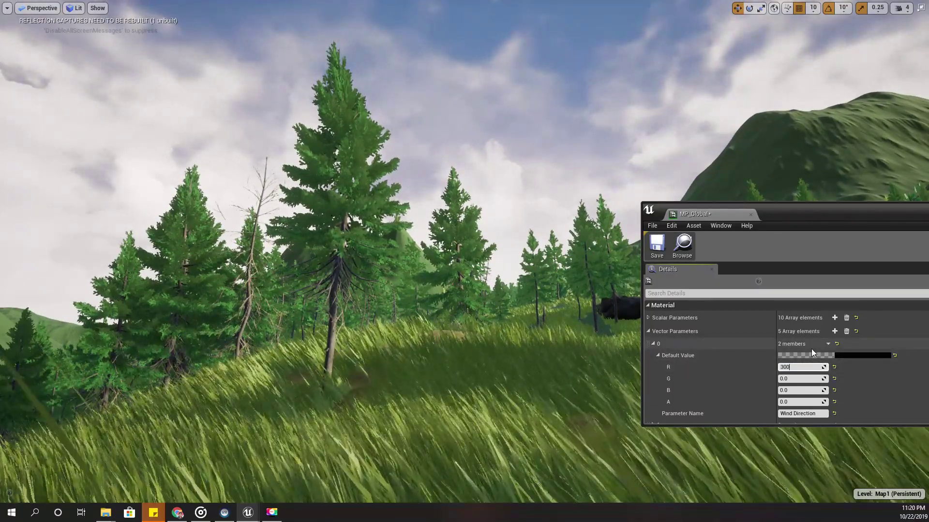
key("Return")
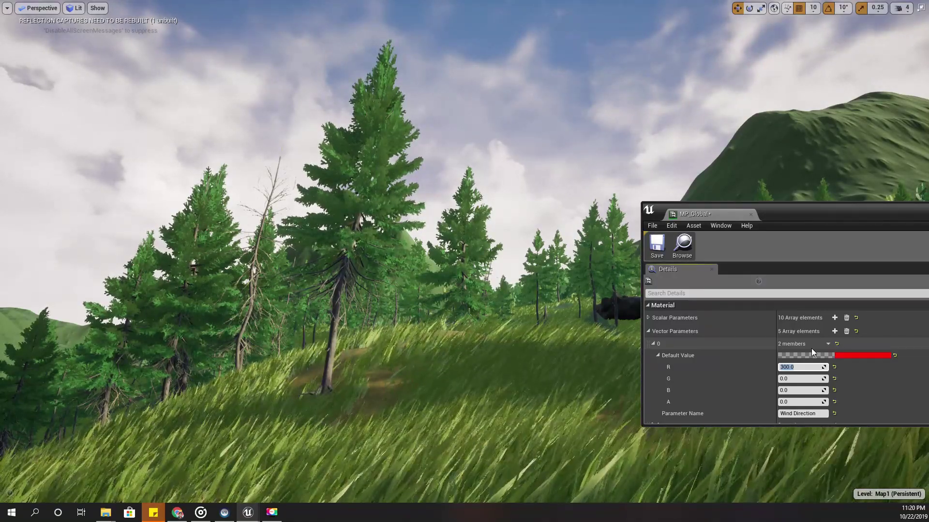
type("500")
key("Return")
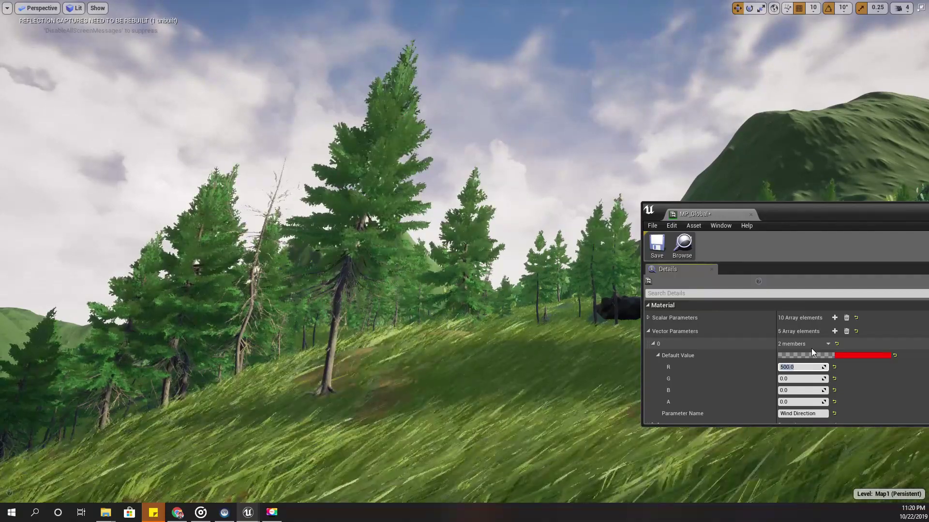
type("100")
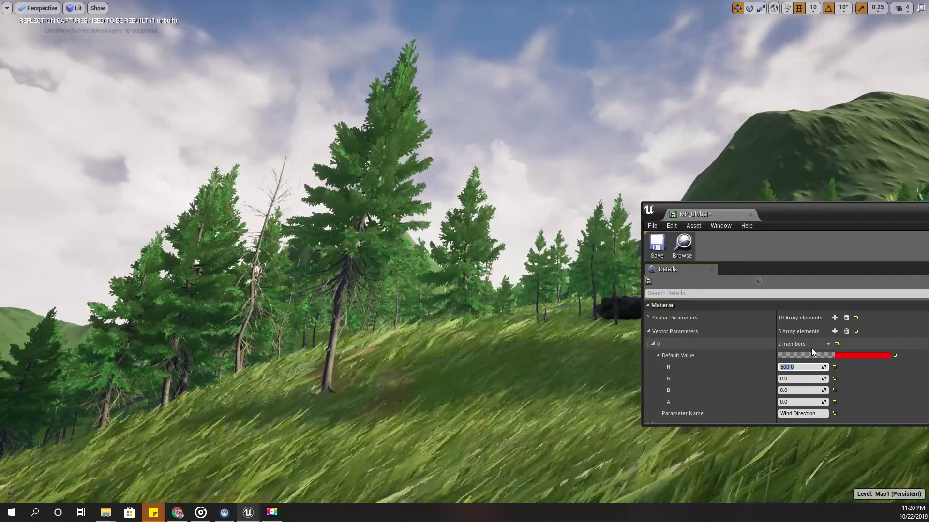
key("Return")
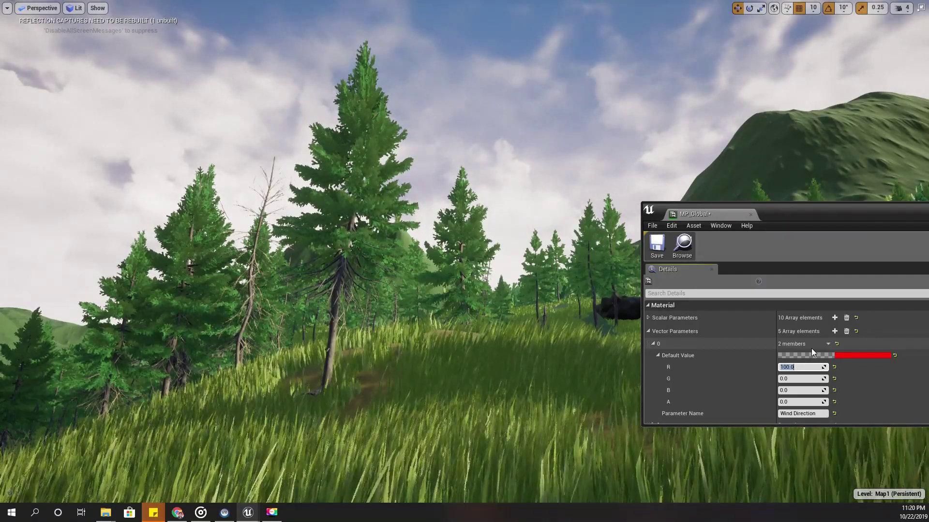
type("00")
key("Return")
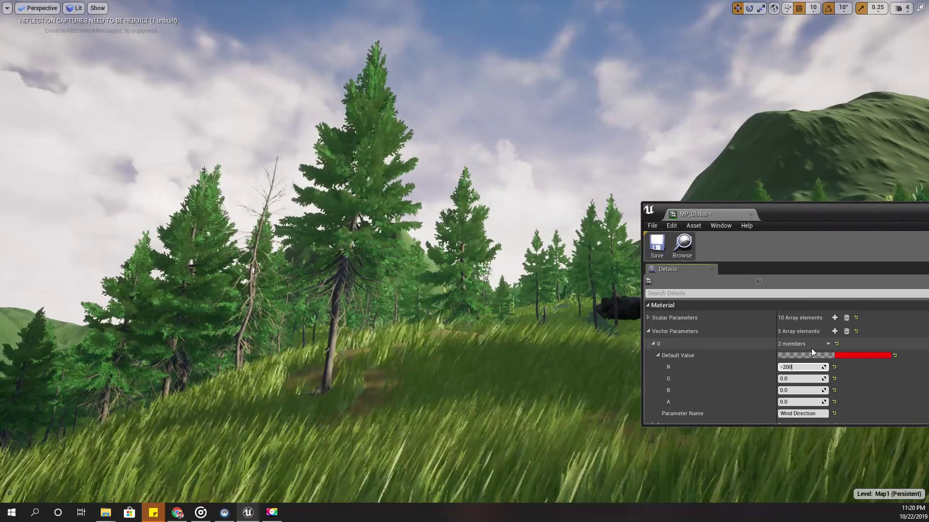
key("Return")
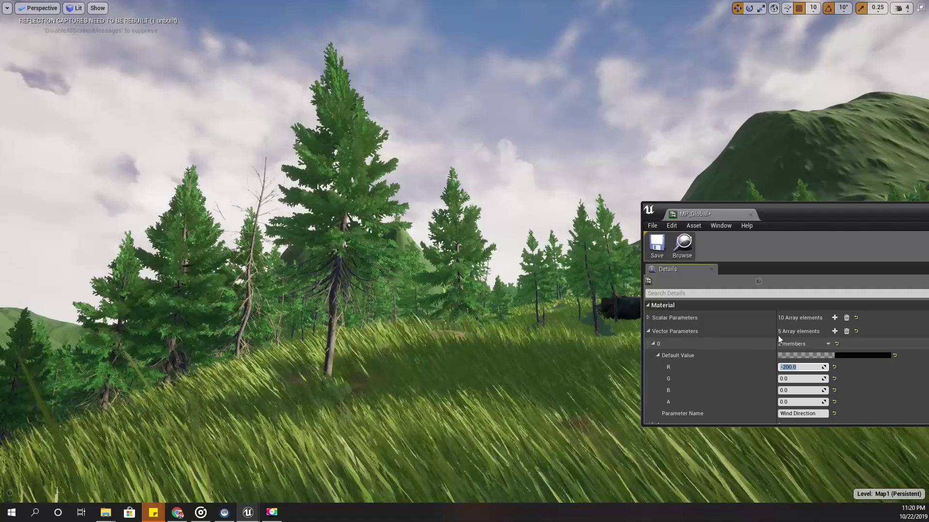